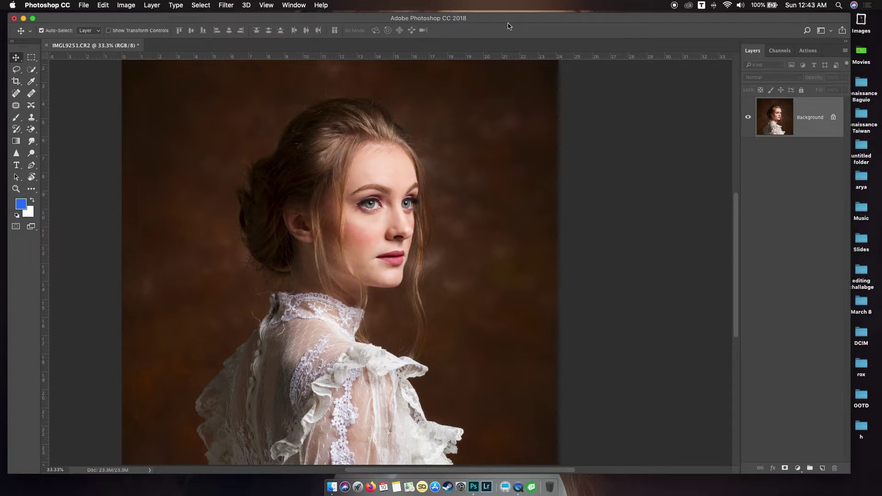
# Step: Zoom to a 100% close-up of the woman's face and select the Patch tool
pyautogui.hotkey('ctrl', '-')
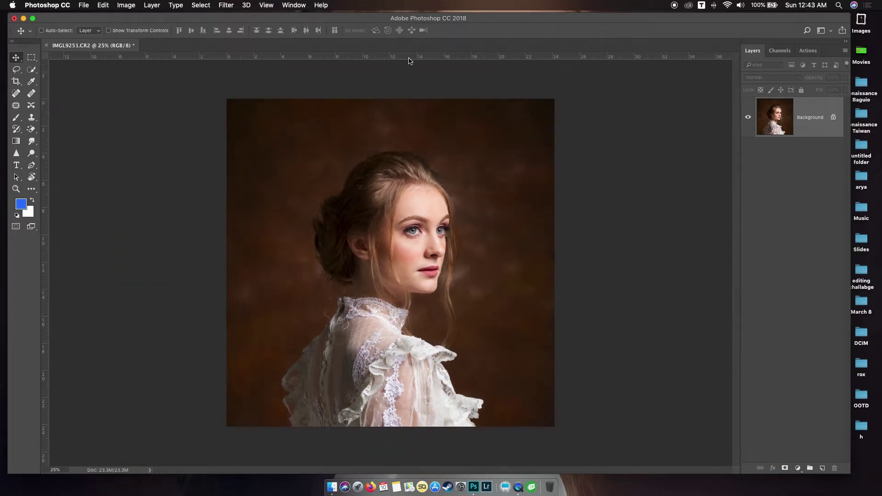
pyautogui.hotkey('ctrl', '+')
pyautogui.moveTo(385, 87); pyautogui.dragTo(367, 92)
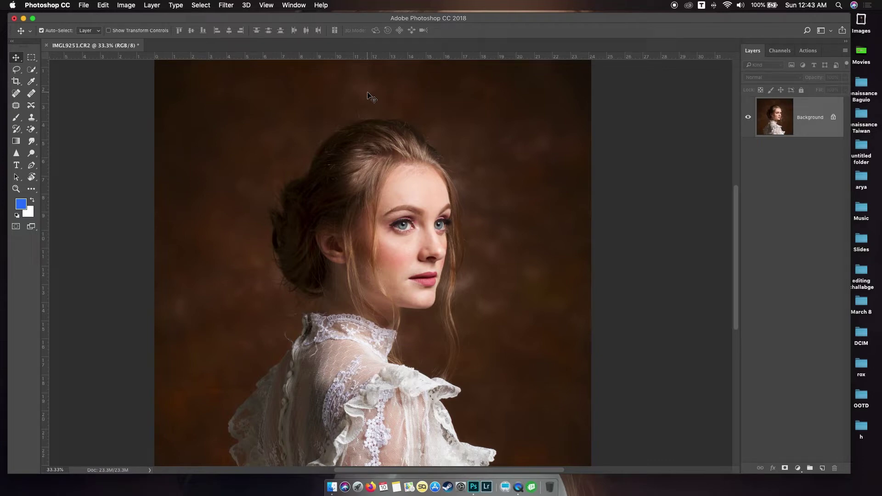
pyautogui.hotkey('ctrl', '+')
pyautogui.hotkey('ctrl', '+')
pyautogui.hotkey('ctrl', '+')
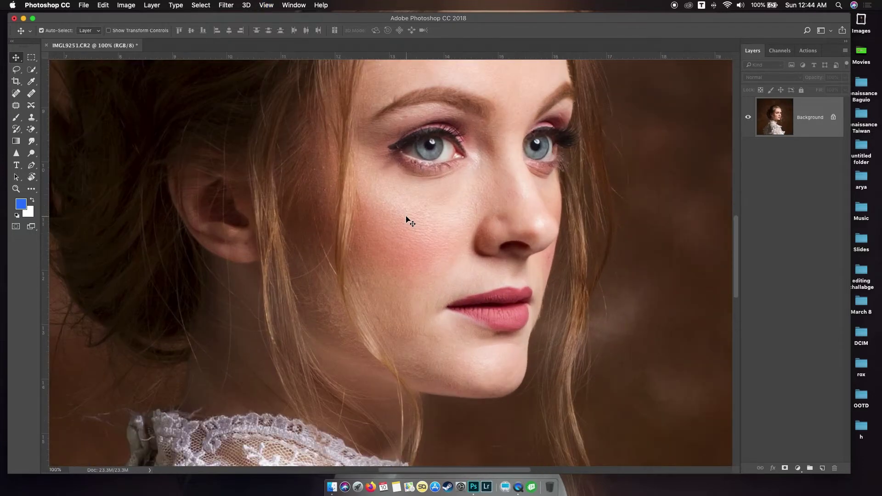
pyautogui.press('j')
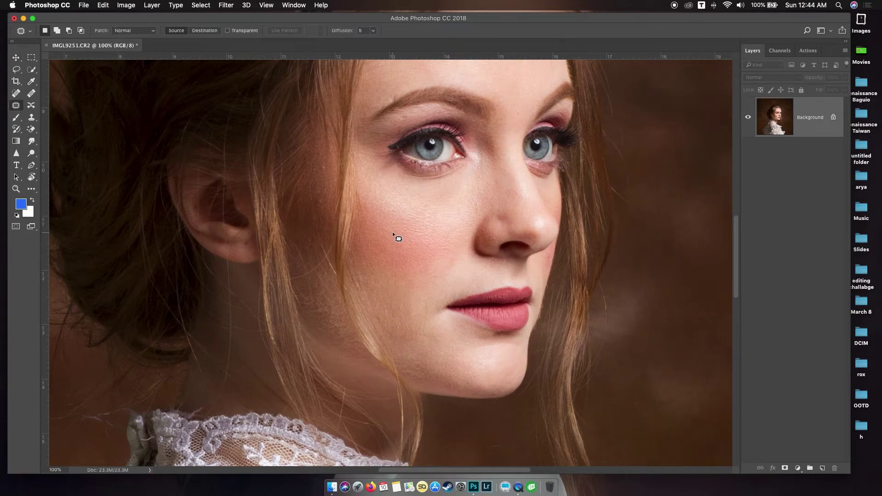
# Step: Check the portrait at several zoom levels, alternating the full view and the face
pyautogui.hotkey('ctrl', '-')
pyautogui.hotkey('ctrl', '-')
pyautogui.hotkey('ctrl', '-')
pyautogui.hotkey('ctrl', '-')
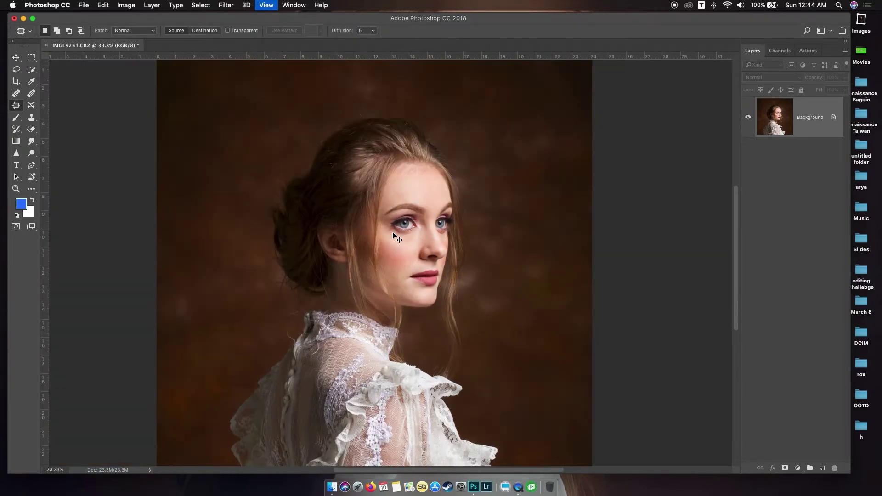
pyautogui.hotkey('ctrl', '+')
pyautogui.hotkey('ctrl', '+')
pyautogui.hotkey('ctrl', '+')
pyautogui.hotkey('ctrl', '-')
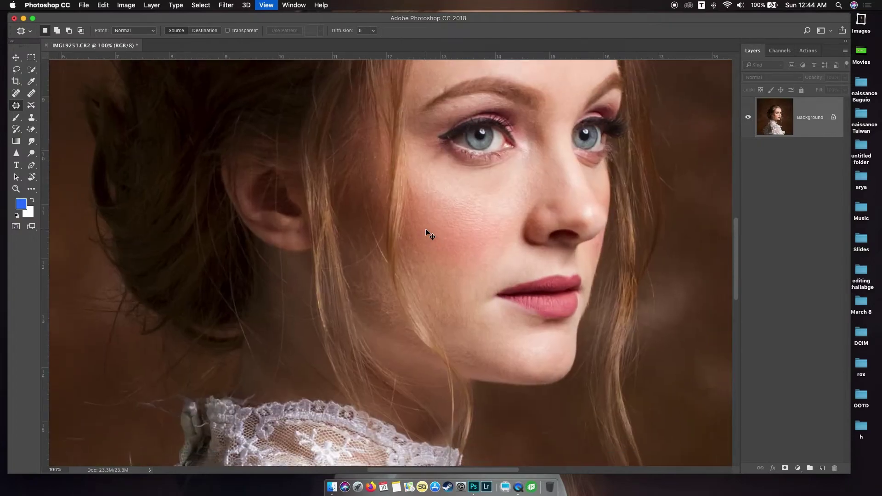
pyautogui.hotkey('ctrl', '-')
pyautogui.hotkey('ctrl', '-')
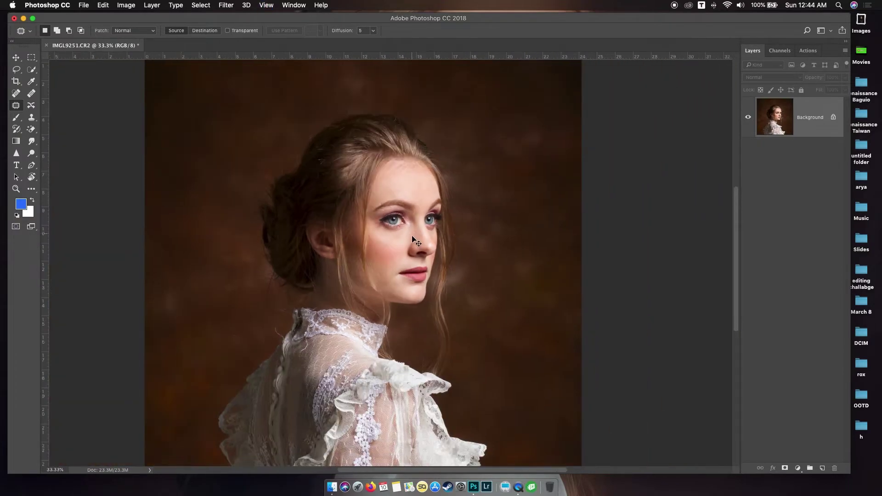
pyautogui.hotkey('ctrl', '+')
pyautogui.hotkey('ctrl', '+')
pyautogui.hotkey('ctrl', '-')
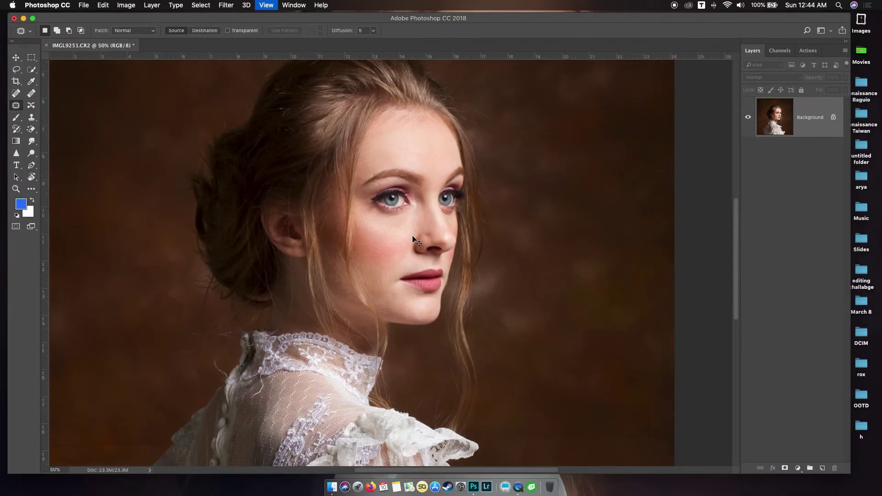
pyautogui.hotkey('ctrl', '+')
pyautogui.hotkey('ctrl', '+')
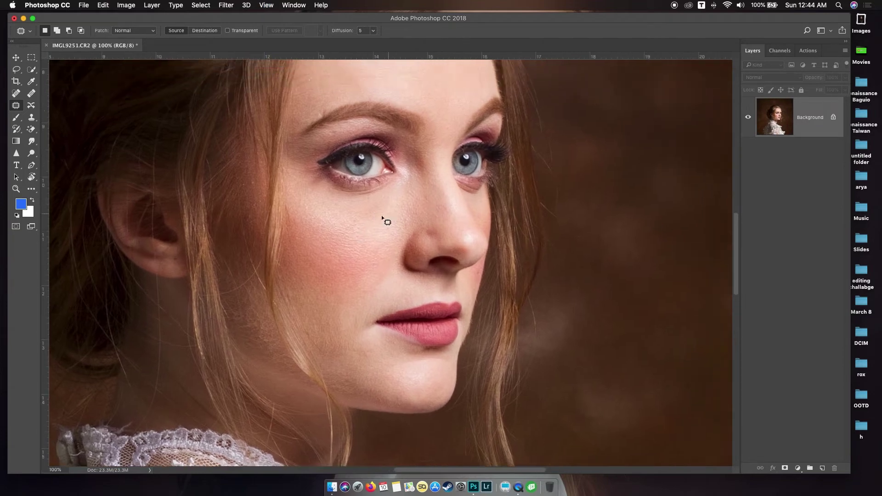
pyautogui.hotkey('ctrl', '-')
pyautogui.hotkey('ctrl', '-')
pyautogui.hotkey('ctrl', '-')
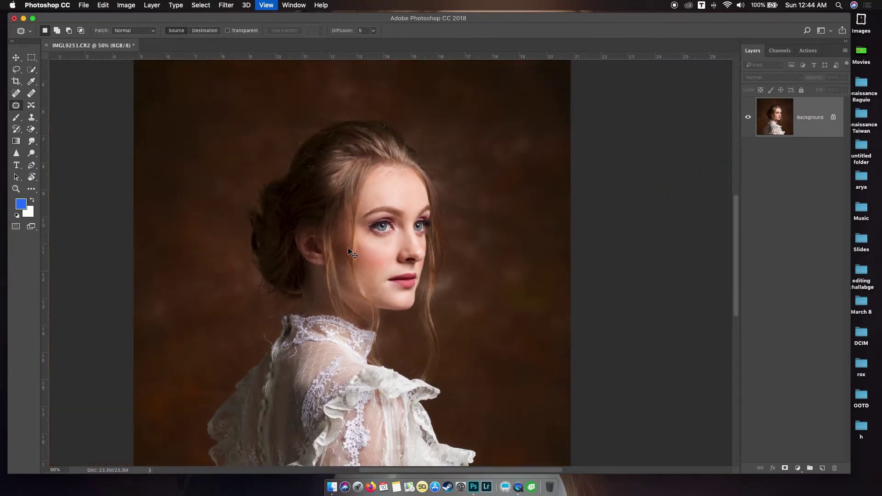
pyautogui.hotkey('ctrl', '-')
pyautogui.hotkey('ctrl', '+')
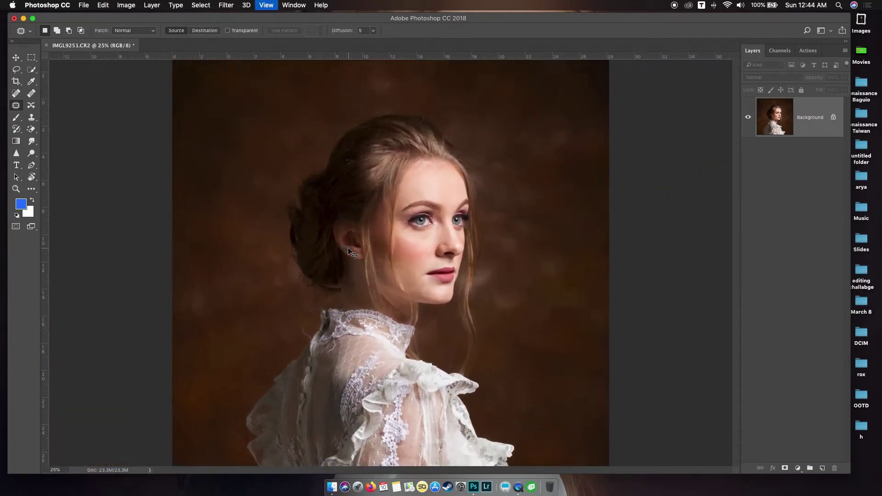
pyautogui.hotkey('ctrl', '+')
# Step: Reframe the face close-up and browse to the PNG dust particles folder
pyautogui.moveTo(372, 232); pyautogui.dragTo(359, 234)
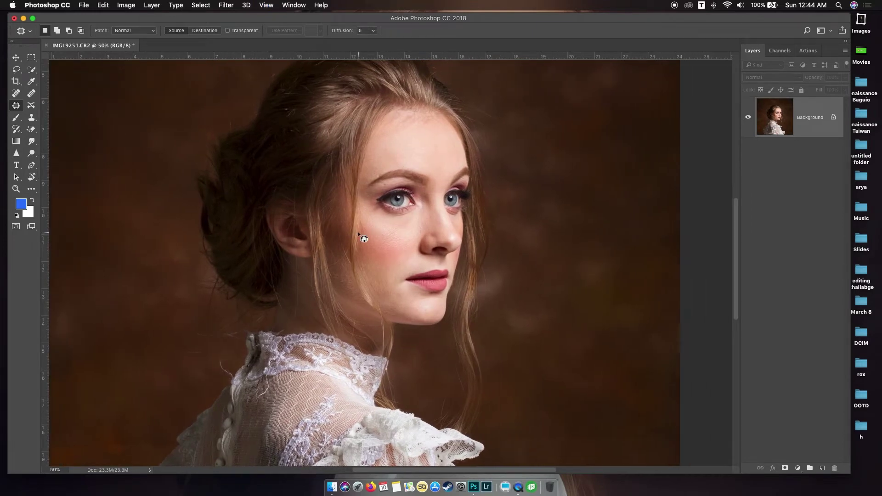
pyautogui.hotkey('ctrl', '+')
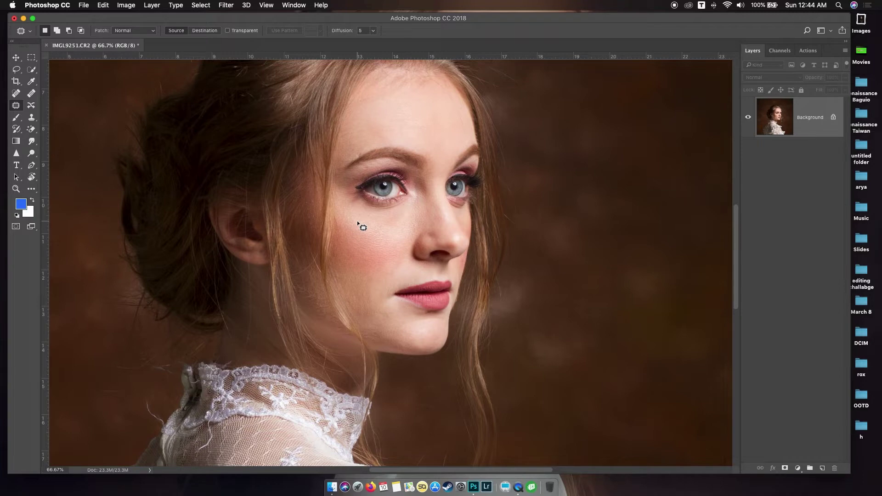
pyautogui.press('super+minus')
pyautogui.press('super+minus')
pyautogui.press('super+plus')
pyautogui.press('super+plus')
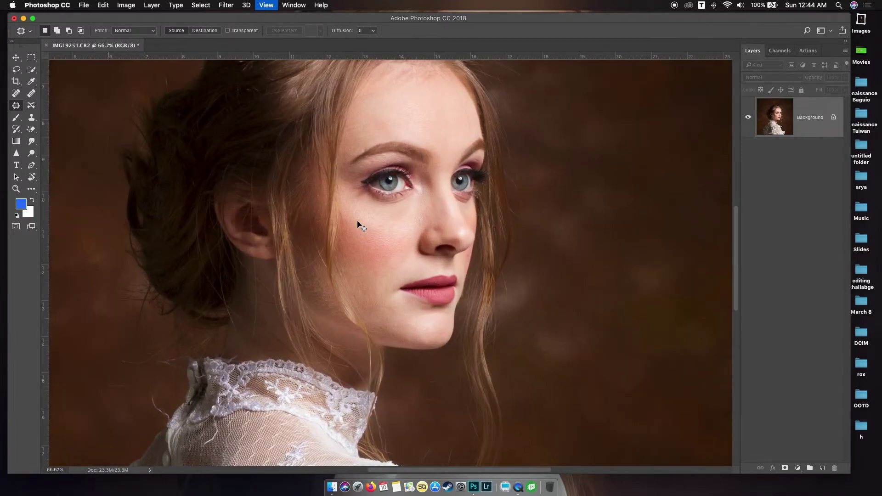
pyautogui.moveTo(387, 218); pyautogui.dragTo(363, 220)
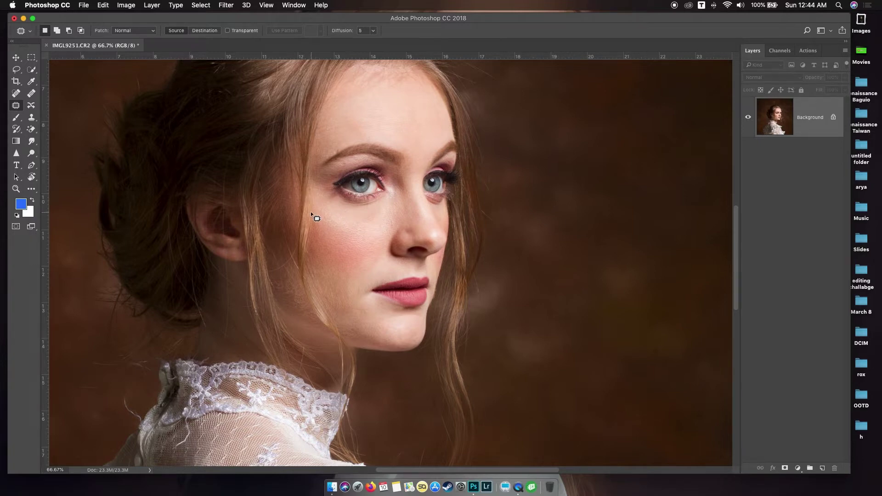
pyautogui.press('super+o')
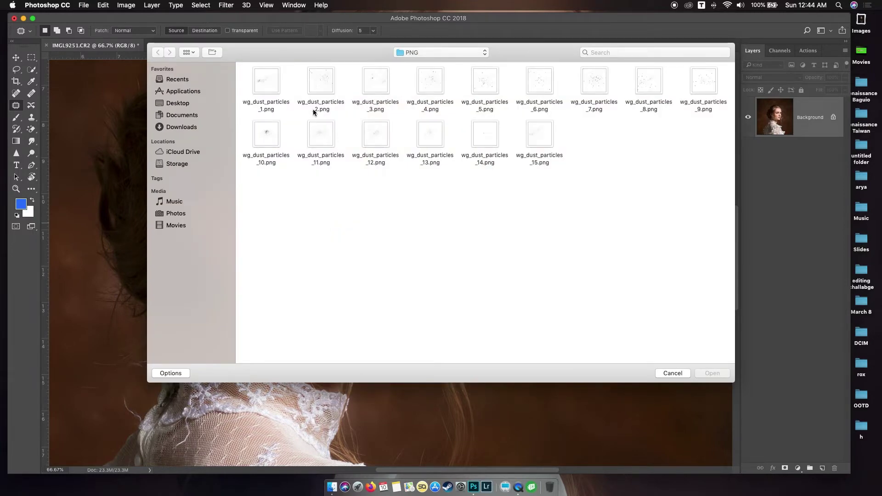
# Step: Open wg_dust_particles_3.png and drag it onto the portrait as a new layer
pyautogui.click(370, 87)
pyautogui.press('Return')
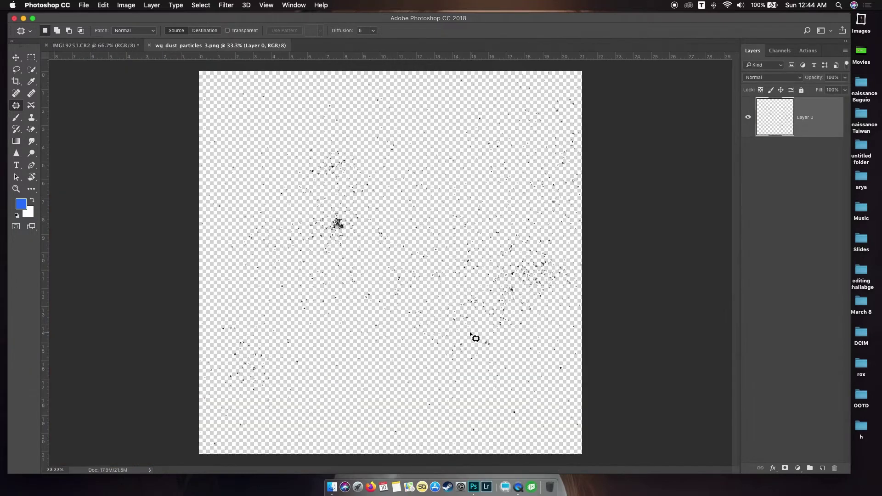
pyautogui.press('v')
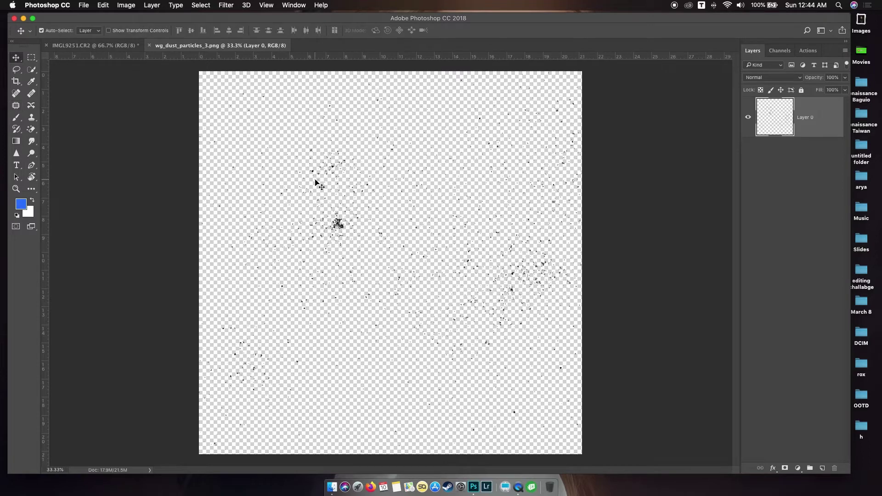
pyautogui.moveTo(339, 224)
pyautogui.mouseDown()
pyautogui.moveTo(113, 48)
pyautogui.moveTo(361, 250)
pyautogui.moveTo(469, 285)
pyautogui.moveTo(469, 305)
pyautogui.mouseUp()
# Step: Scale the dust-particle layer down to about 44%, centred on the face
pyautogui.hotkey('ctrl', 't')
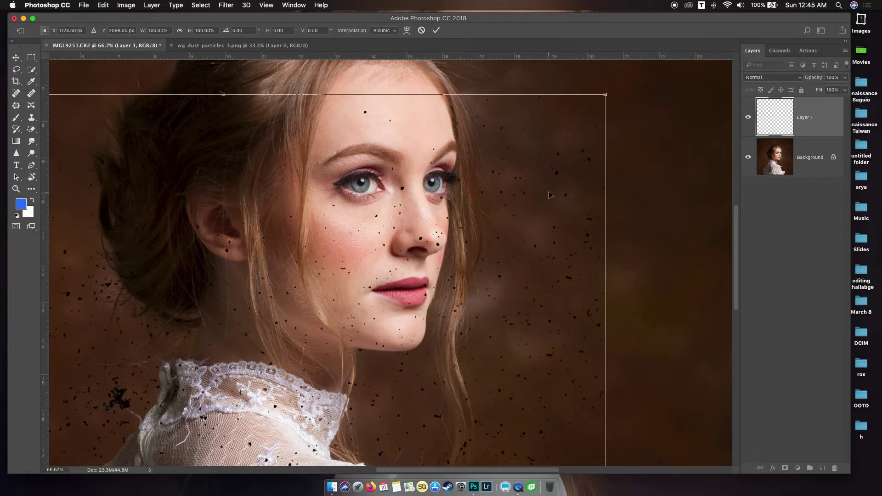
pyautogui.moveTo(607, 94)
pyautogui.mouseDown()
pyautogui.moveTo(447, 227)
pyautogui.moveTo(380, 306)
pyautogui.mouseUp()
pyautogui.moveTo(298, 371)
pyautogui.mouseDown()
pyautogui.moveTo(474, 174)
pyautogui.moveTo(474, 185)
pyautogui.mouseUp()
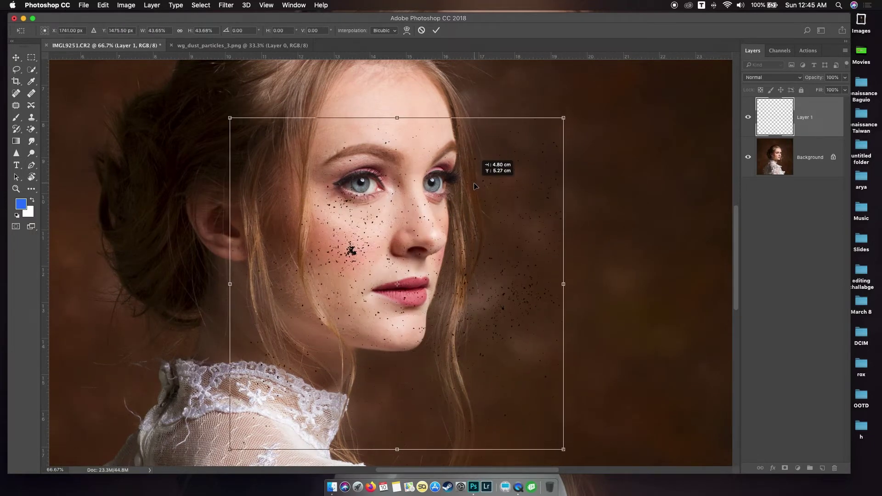
pyautogui.press('Return')
# Step: Keep only the speckles on the cheek beside the nose, deleting everything outside it
pyautogui.press('l')
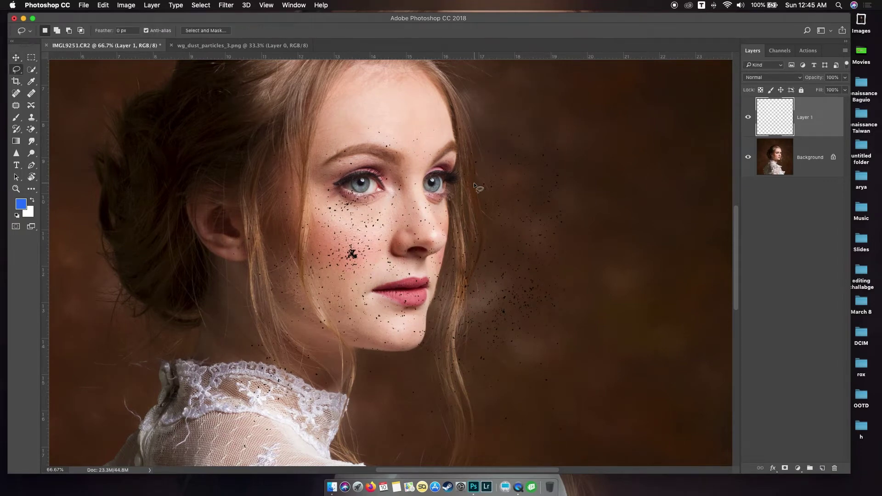
pyautogui.hscroll(2, 398, 244)
pyautogui.moveTo(390, 259)
pyautogui.mouseDown()
pyautogui.moveTo(298, 204)
pyautogui.moveTo(385, 256)
pyautogui.mouseUp()
pyautogui.press('super+shift+i')
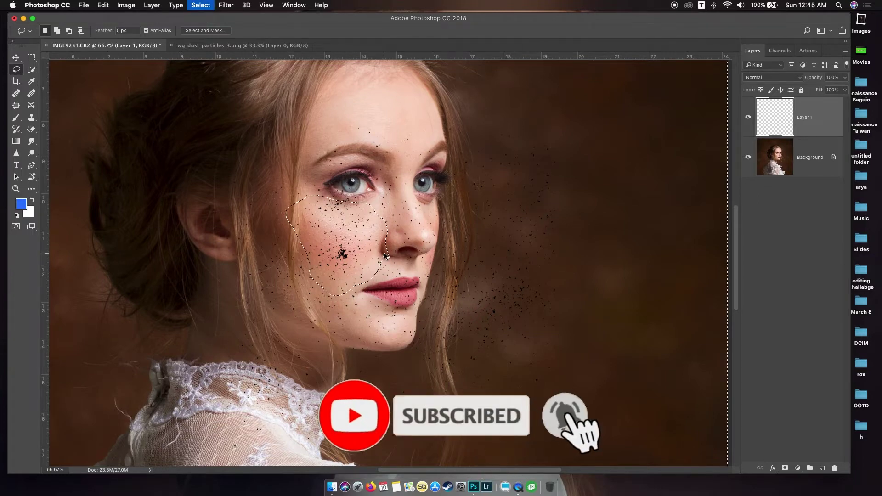
pyautogui.press('Delete')
pyautogui.press('super+d')
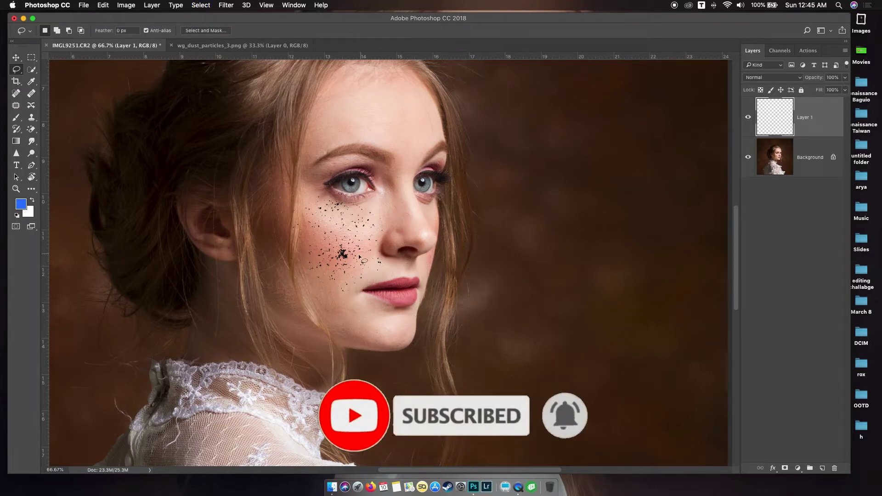
pyautogui.press('v')
# Step: Delete the speckles near the eye and nudge the layer slightly up the cheek
pyautogui.press('l')
pyautogui.moveTo(385, 210); pyautogui.dragTo(415, 170)
pyautogui.press('Delete')
pyautogui.press('super+d')
pyautogui.press('v')
pyautogui.moveTo(354, 258); pyautogui.dragTo(346, 247)
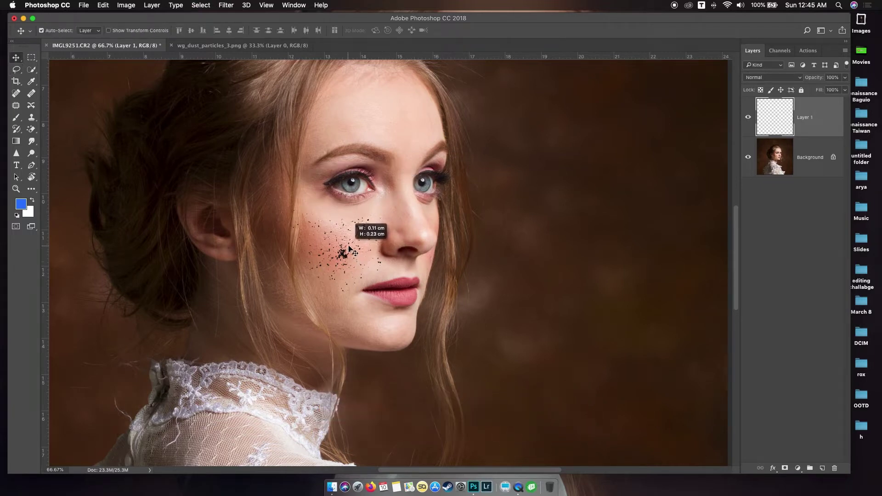
# Step: Set the speckle layer's blend mode to Soft Light after trying Overlay
pyautogui.click(783, 78)
pyautogui.click(768, 178)
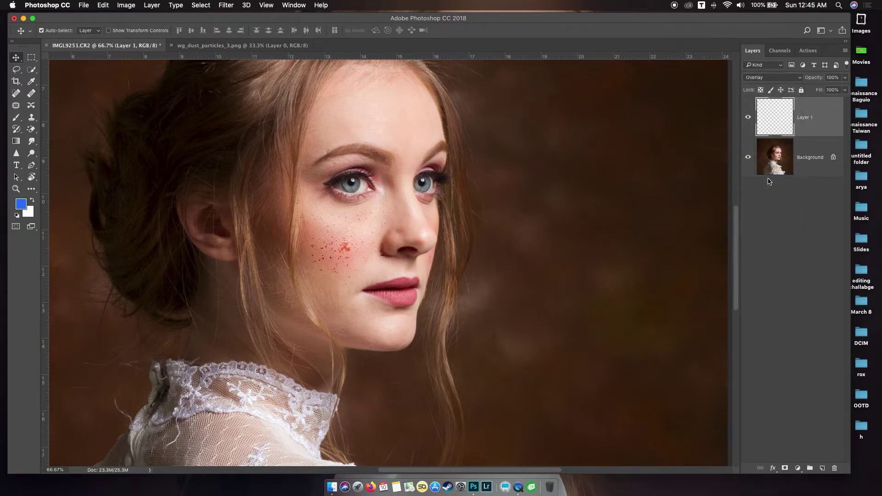
pyautogui.click(763, 78)
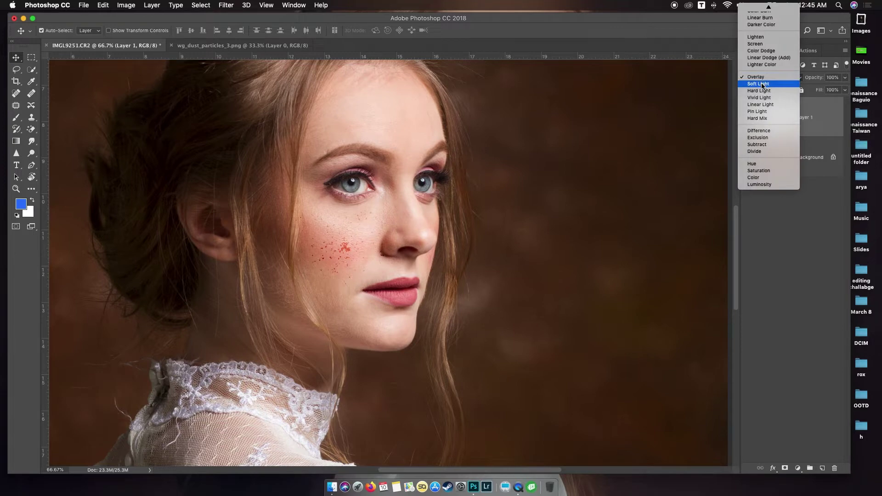
pyautogui.hotkey('ctrl', 't')
# Step: Nudge the freckles slightly on the cheek and merge them into the Background
pyautogui.moveTo(351, 248); pyautogui.dragTo(354, 246)
pyautogui.press('Return')
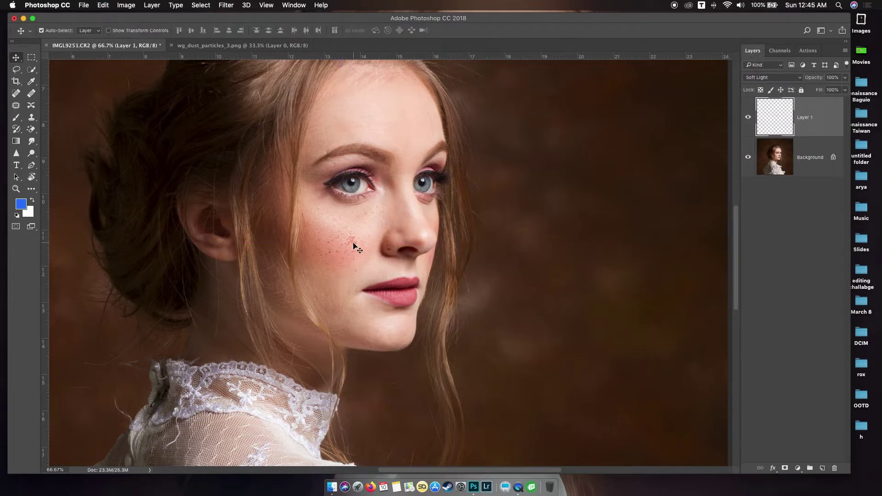
pyautogui.hotkey('ctrl', 'e')
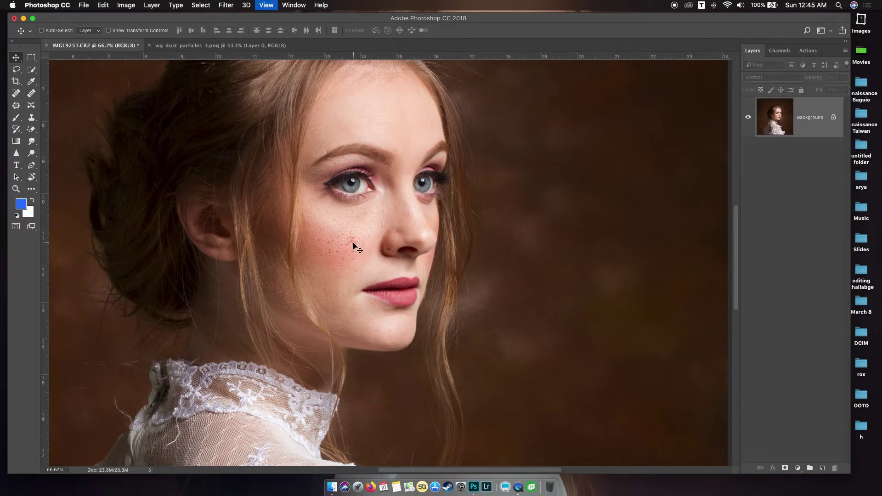
pyautogui.scroll(3, 353, 244)
pyautogui.scroll(-3, 354, 246)
pyautogui.scroll(-2, 355, 244)
pyautogui.scroll(3, 354, 240)
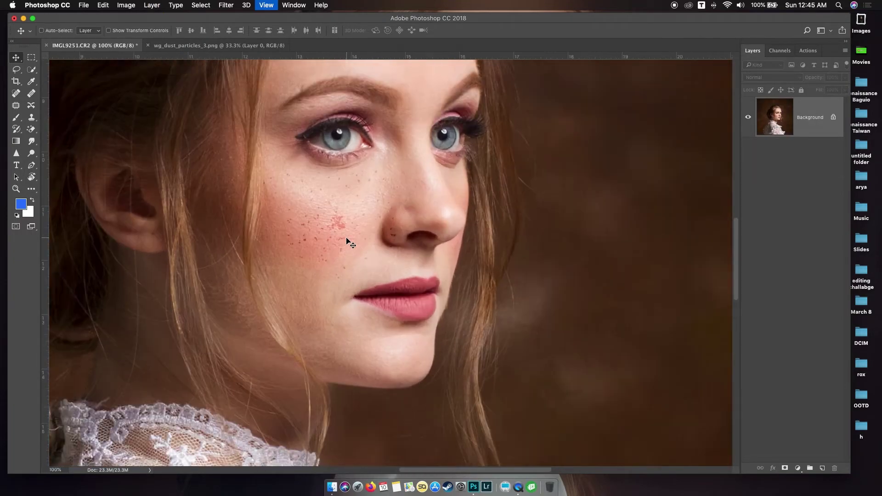
pyautogui.scroll(2, 348, 241)
pyautogui.press('j')
pyautogui.scroll(2, 317, 234)
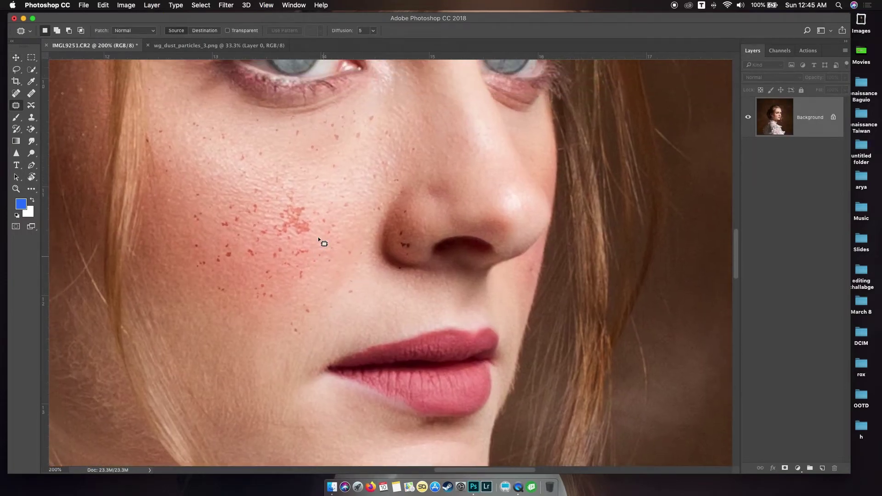
pyautogui.scroll(-1, 171, 157)
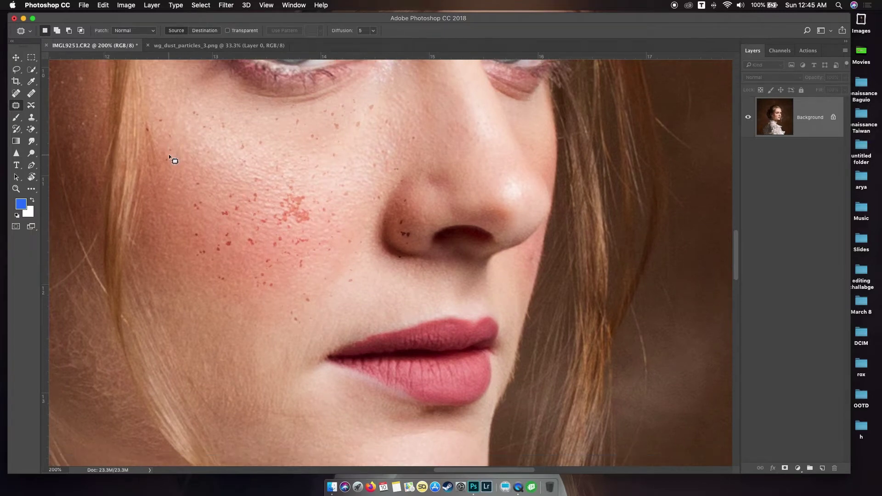
pyautogui.scroll(2, 179, 161)
pyautogui.moveTo(210, 156)
pyautogui.mouseDown()
pyautogui.moveTo(196, 161)
pyautogui.moveTo(210, 153)
pyautogui.mouseUp()
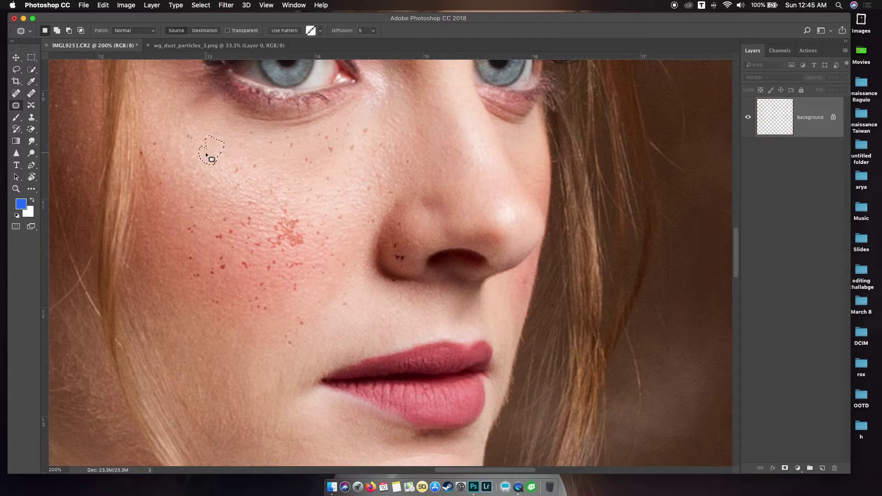
pyautogui.moveTo(184, 123)
pyautogui.mouseDown()
pyautogui.moveTo(217, 124)
pyautogui.moveTo(192, 116)
pyautogui.moveTo(185, 173)
pyautogui.mouseUp()
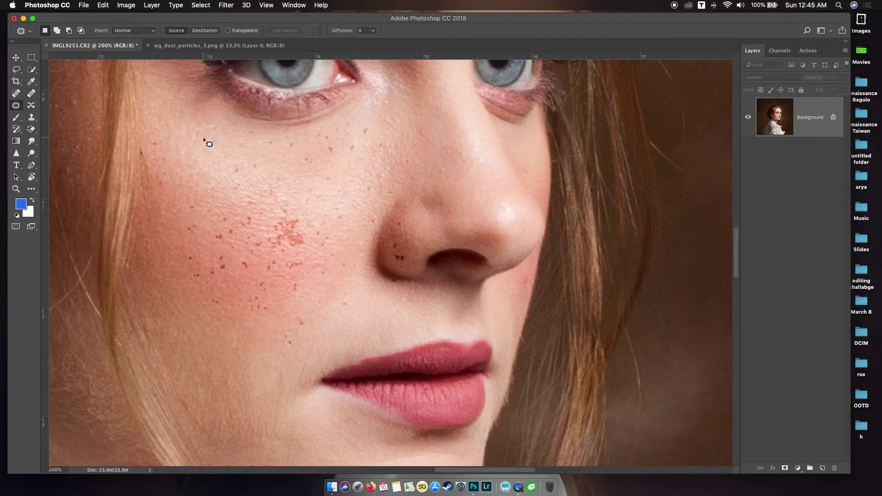
pyautogui.press('super+minus')
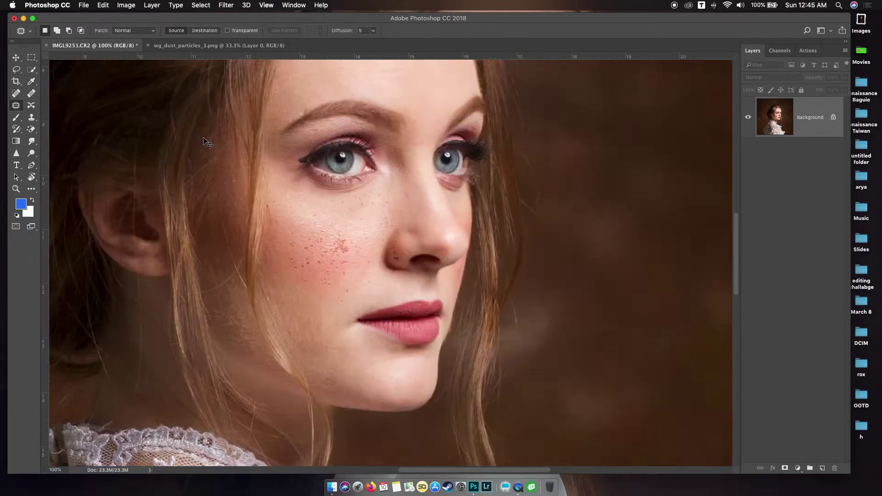
pyautogui.press('super+minus')
pyautogui.press('super+plus')
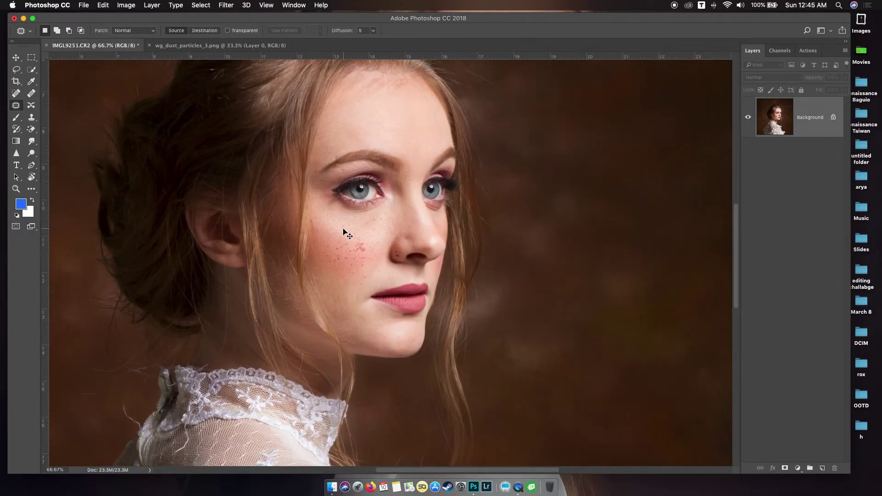
pyautogui.press('super+plus')
pyautogui.press('super+plus')
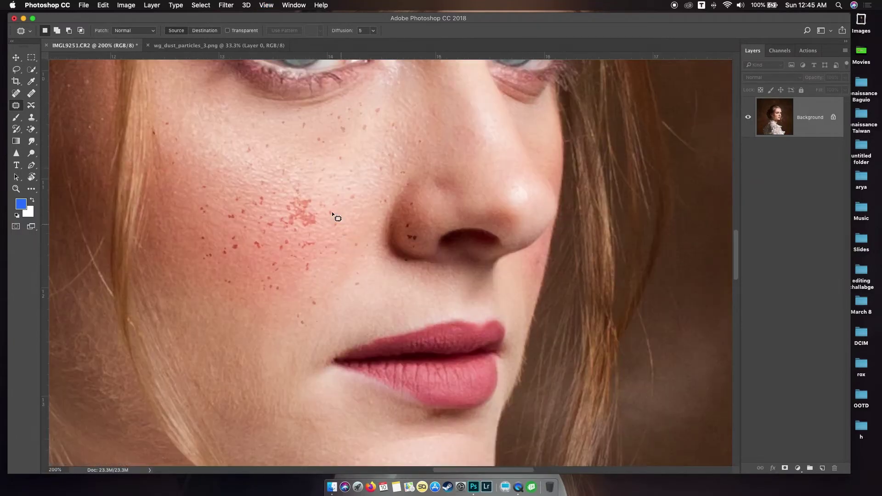
pyautogui.scroll(3, 271, 174)
pyautogui.press('super+z')
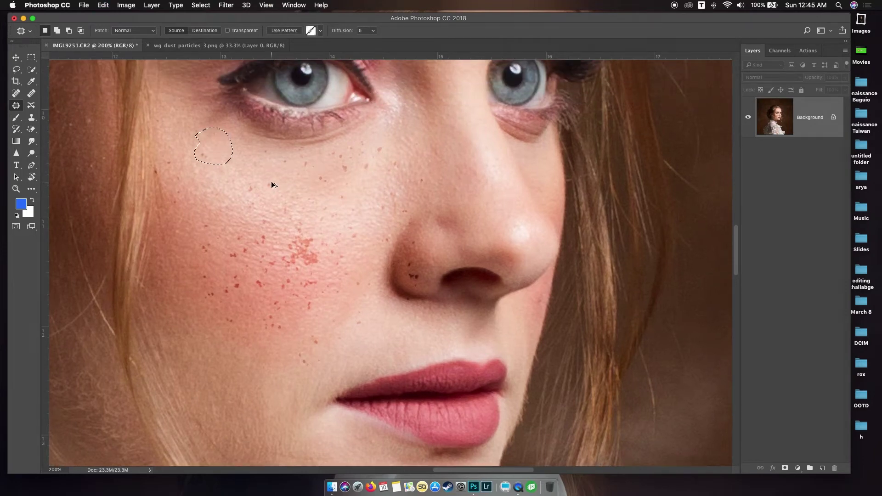
pyautogui.press('super+d')
pyautogui.press('super+minus')
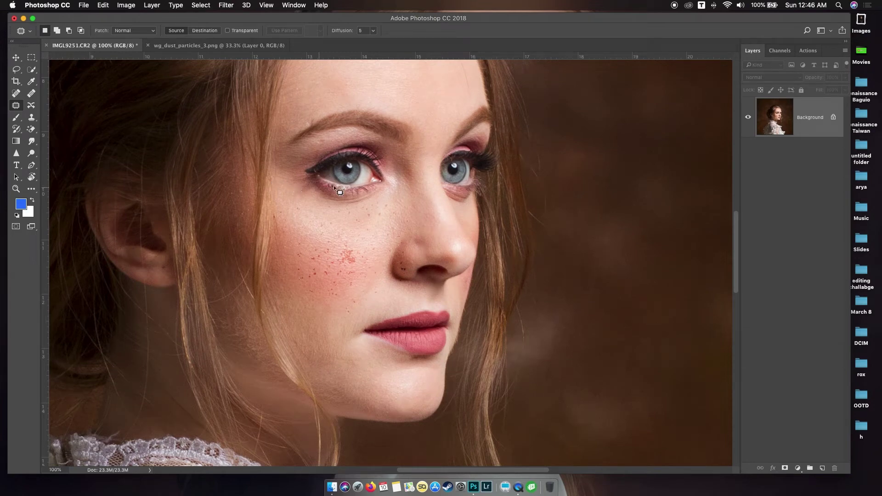
pyautogui.hscroll(3, 313, 182)
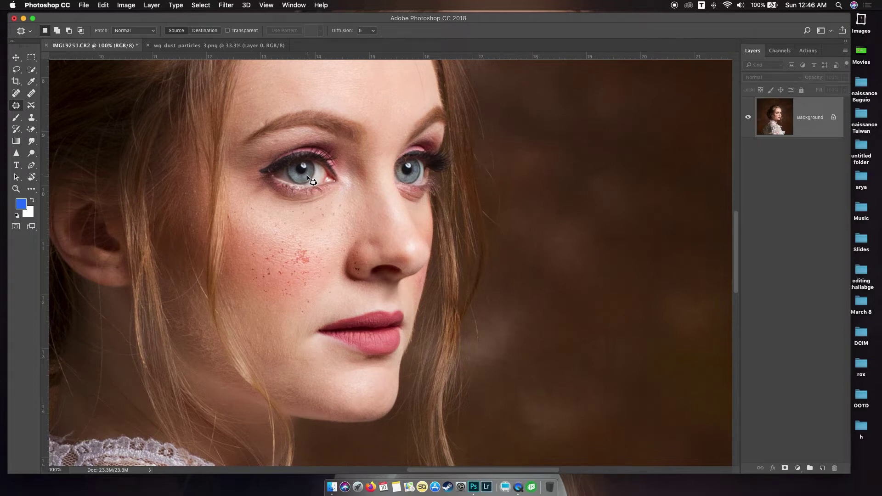
# Step: Close the dust particles image and open a second window of the IMGL9251.CR2 portrait
pyautogui.click(148, 45)
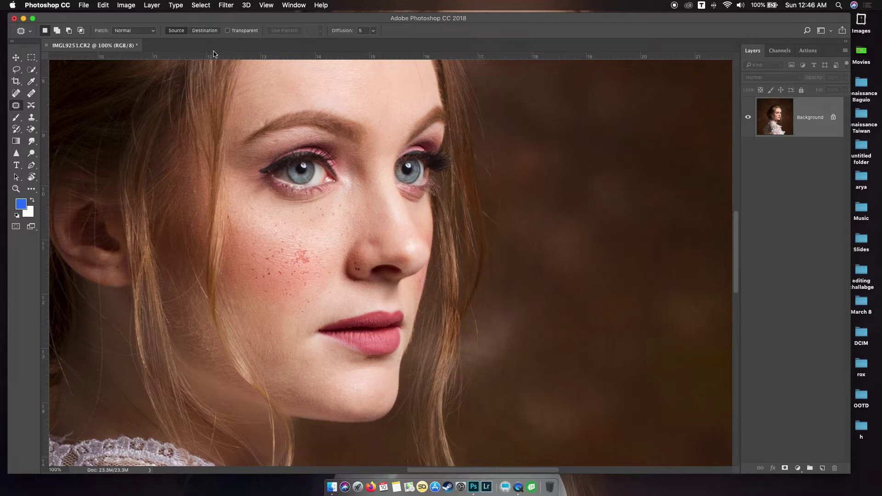
pyautogui.click(291, 6)
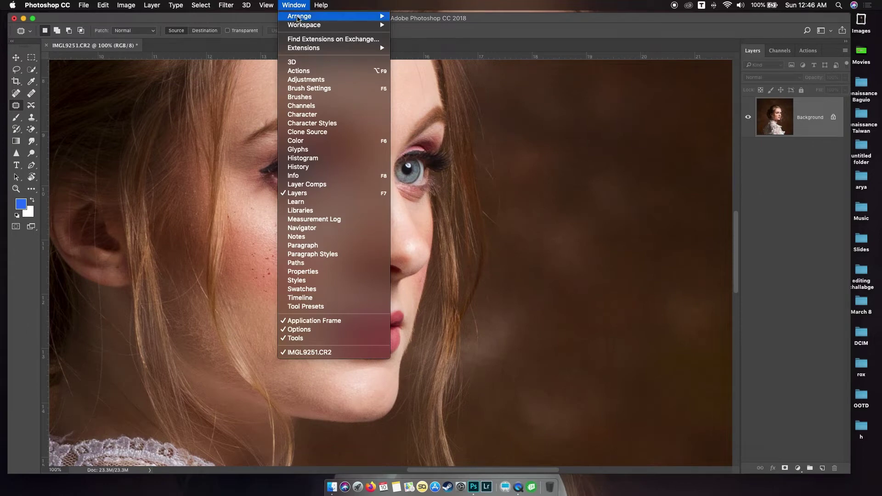
pyautogui.moveTo(324, 16)
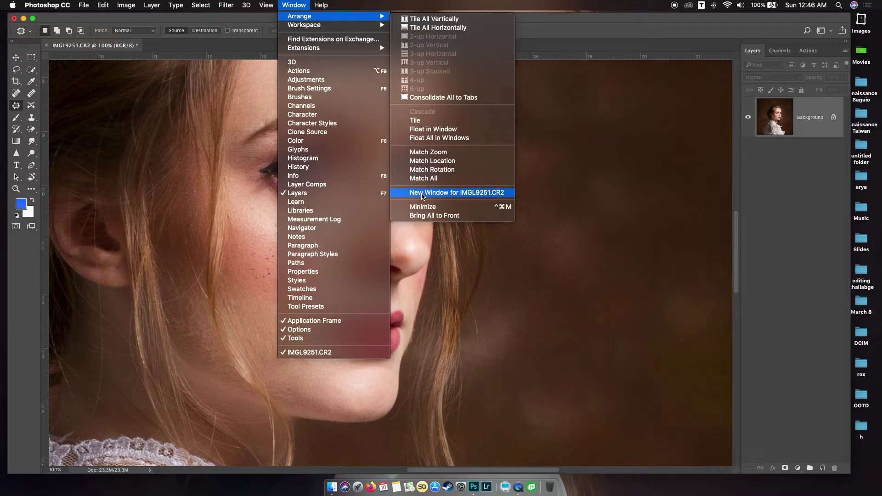
pyautogui.click(422, 193)
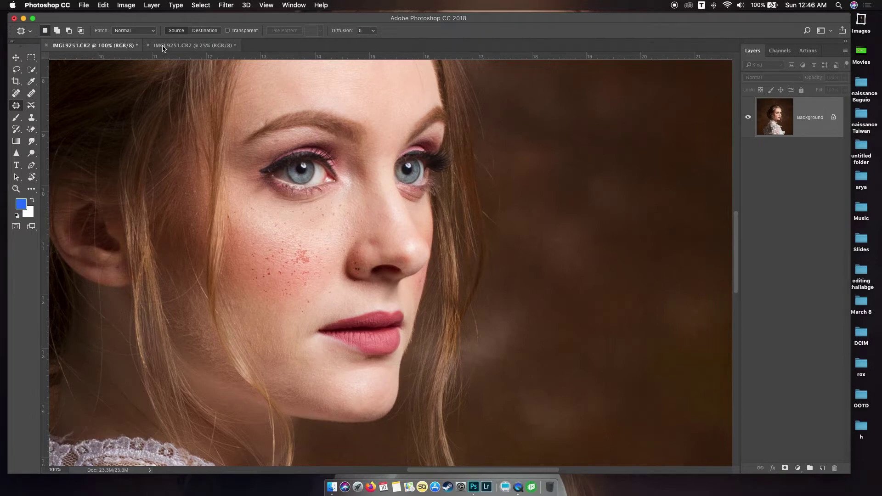
pyautogui.click(184, 45)
pyautogui.click(138, 45)
pyautogui.click(119, 45)
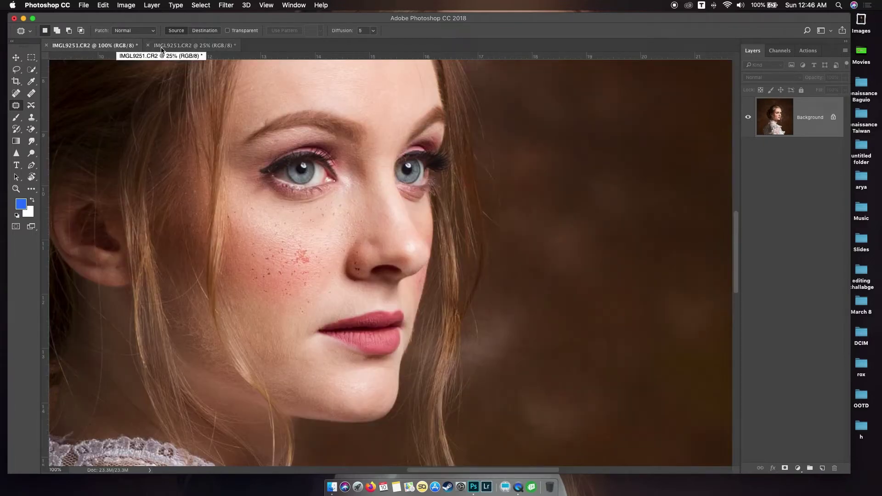
# Step: Arrange the two portrait views 2-up vertically, zooming one out to the full portrait
pyautogui.click(295, 5)
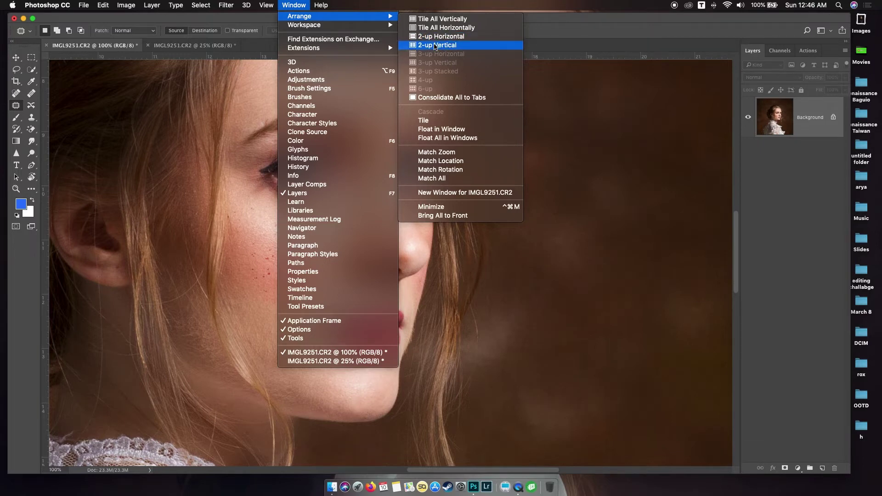
pyautogui.click(435, 45)
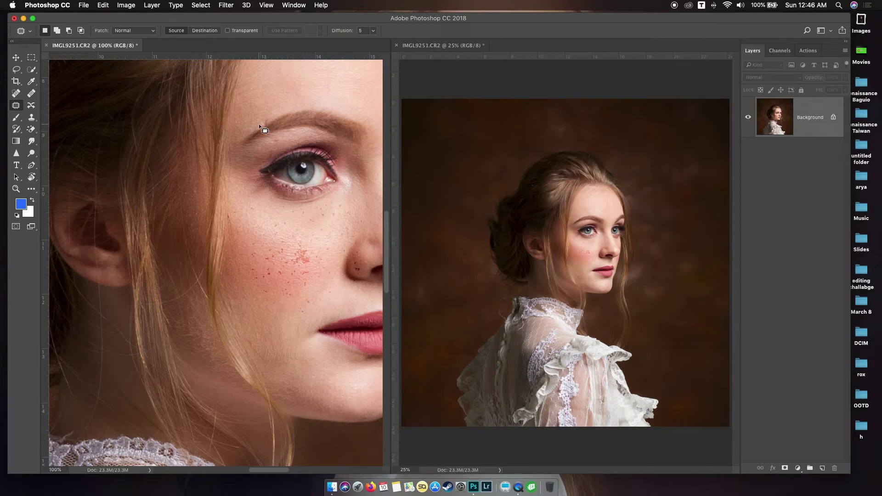
pyautogui.click(488, 160)
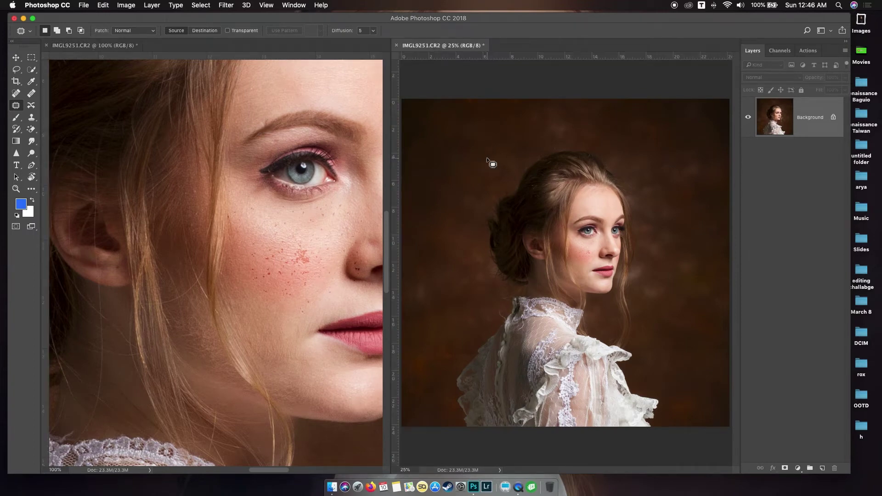
pyautogui.press('super+minus')
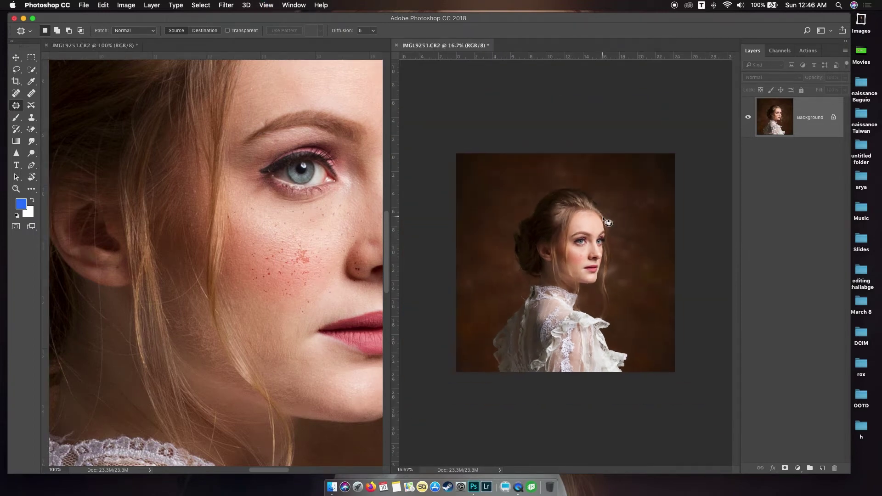
pyautogui.scroll(5, 602, 216)
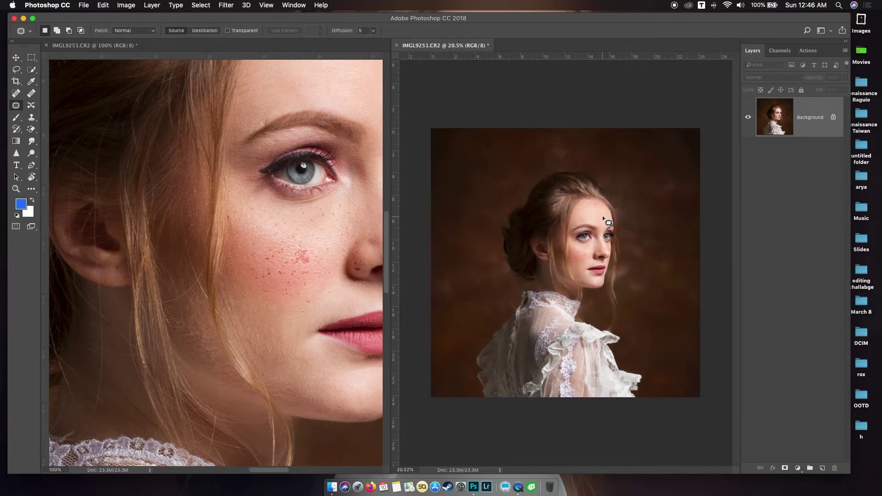
pyautogui.scroll(1, 603, 217)
pyautogui.scroll(1, 603, 217)
pyautogui.scroll(1, 603, 216)
pyautogui.scroll(1, 603, 217)
pyautogui.scroll(1, 603, 216)
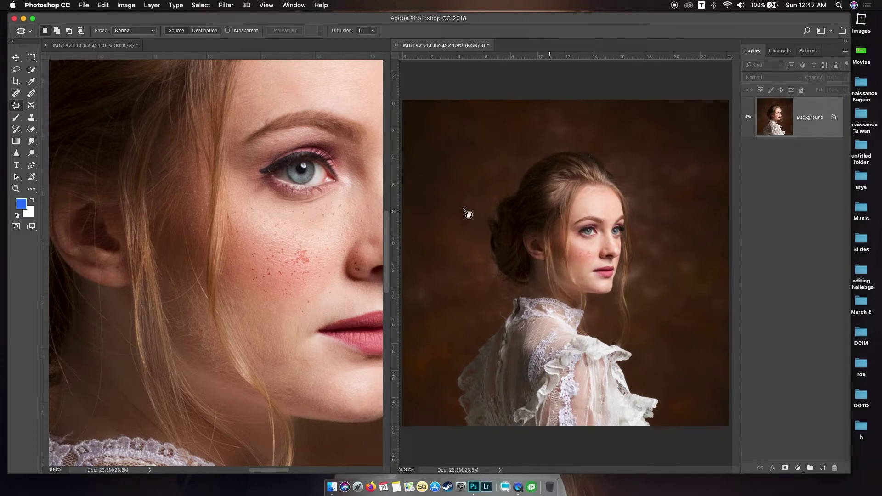
# Step: Frame the other view as a 100% close-up of the freckled cheek
pyautogui.press('super+minus')
pyautogui.press('super+minus')
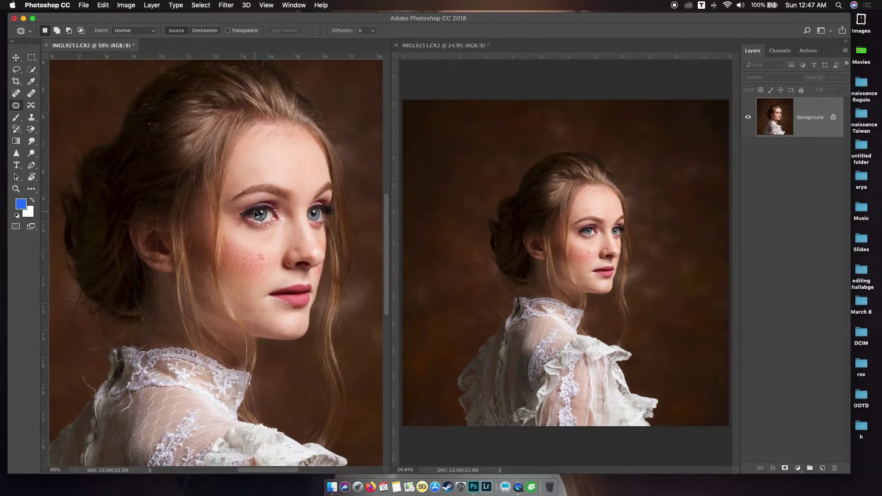
pyautogui.press('super+plus')
pyautogui.press('super+plus')
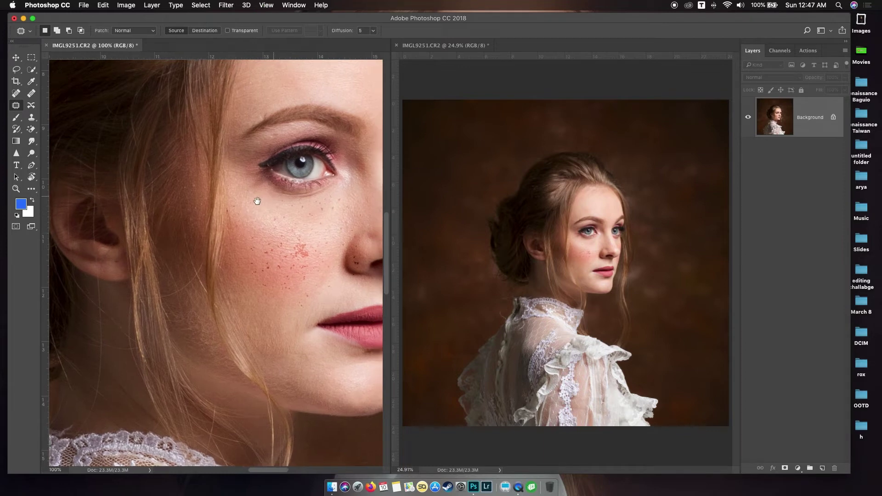
pyautogui.hscroll(5, 263, 207)
pyautogui.scroll(1, 262, 207)
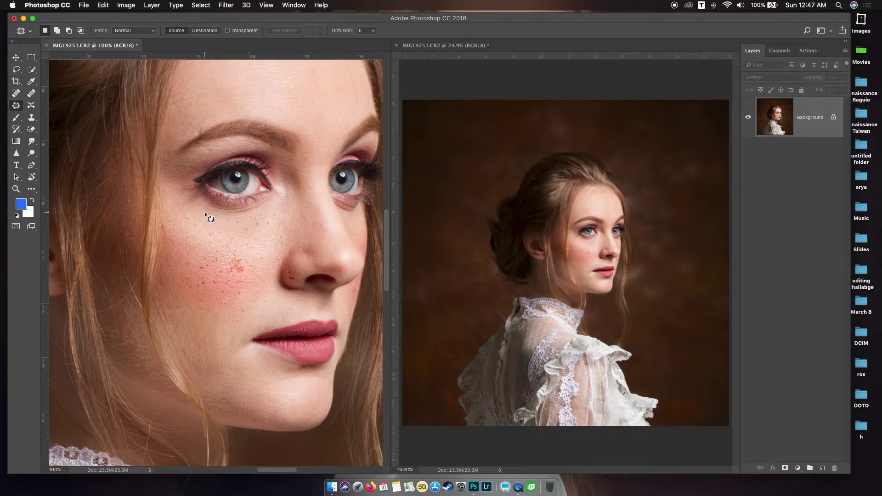
pyautogui.press('super+plus')
pyautogui.press('super+minus')
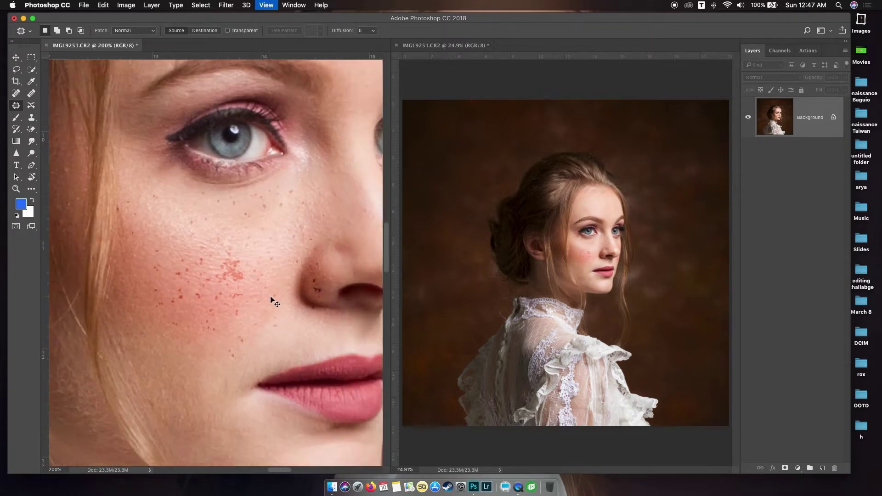
# Step: Patch the freckle cluster near the nose with clean cheek skin
pyautogui.moveTo(270, 220); pyautogui.dragTo(258, 223)
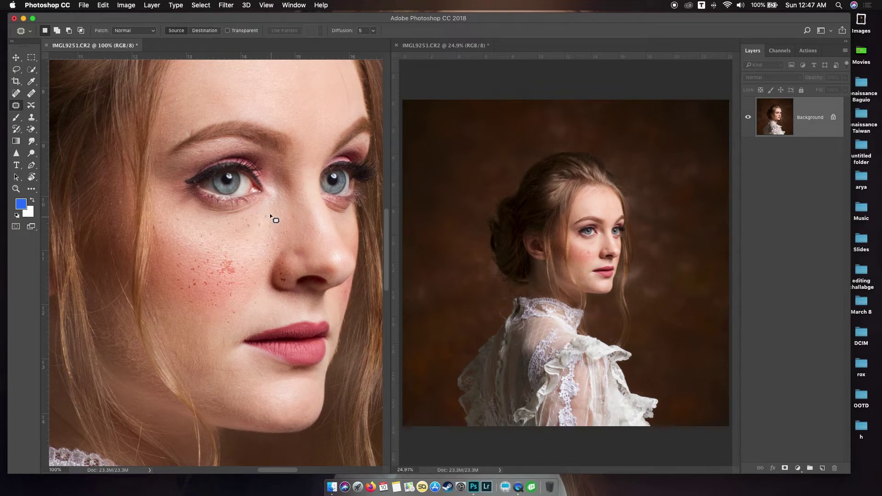
pyautogui.click(279, 217)
pyautogui.moveTo(252, 232); pyautogui.dragTo(238, 229)
pyautogui.moveTo(274, 223); pyautogui.dragTo(252, 230)
pyautogui.moveTo(236, 266)
pyautogui.mouseDown()
pyautogui.moveTo(226, 252)
pyautogui.moveTo(261, 232)
pyautogui.moveTo(251, 228)
pyautogui.moveTo(242, 241)
pyautogui.moveTo(255, 266)
pyautogui.moveTo(263, 241)
pyautogui.moveTo(208, 235)
pyautogui.mouseUp()
pyautogui.click(264, 240)
# Step: Patch the remaining freckle clusters on the upper cheek, beside the nostril and lower cheek
pyautogui.moveTo(174, 269); pyautogui.dragTo(164, 257)
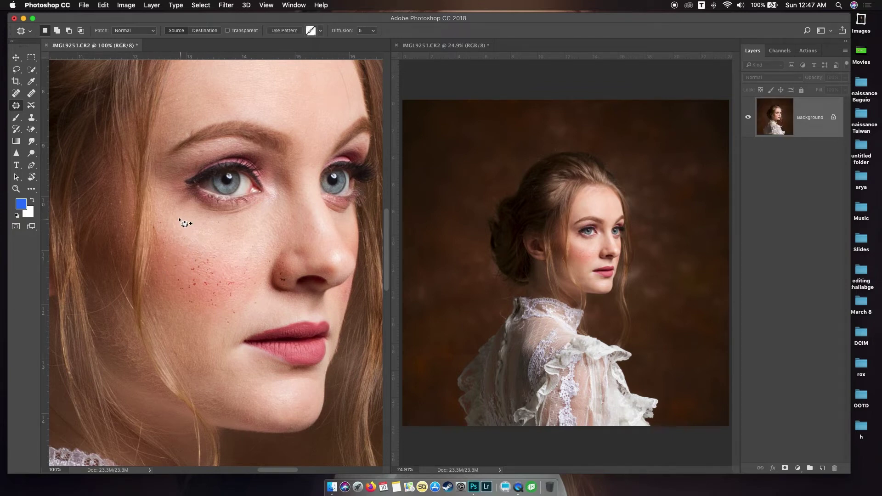
pyautogui.moveTo(163, 245); pyautogui.dragTo(216, 224)
pyautogui.moveTo(210, 262)
pyautogui.mouseDown()
pyautogui.moveTo(193, 257)
pyautogui.moveTo(212, 250)
pyautogui.moveTo(231, 260)
pyautogui.moveTo(231, 278)
pyautogui.moveTo(256, 268)
pyautogui.moveTo(274, 216)
pyautogui.mouseUp()
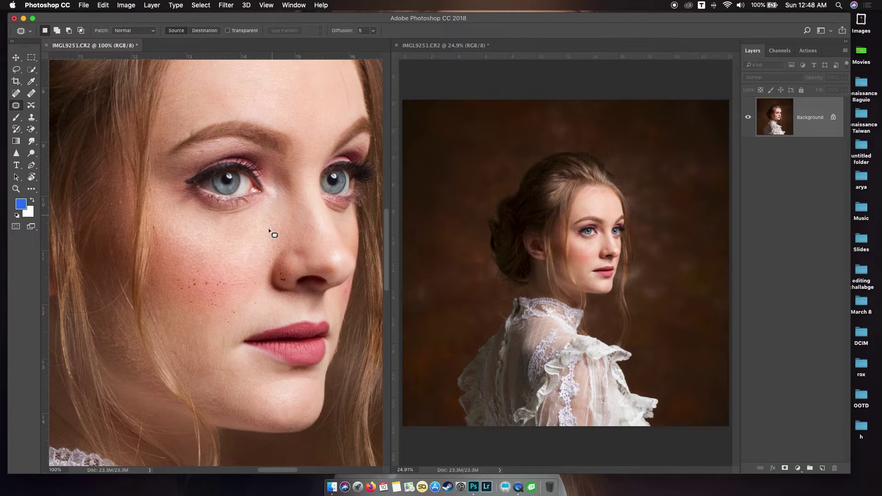
pyautogui.moveTo(281, 248)
pyautogui.mouseDown()
pyautogui.moveTo(284, 235)
pyautogui.moveTo(257, 243)
pyautogui.mouseUp()
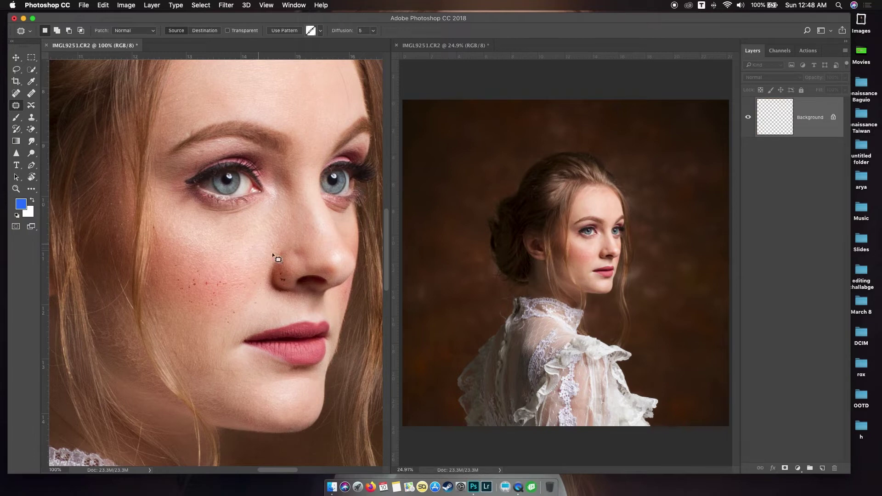
pyautogui.moveTo(288, 277); pyautogui.dragTo(286, 269)
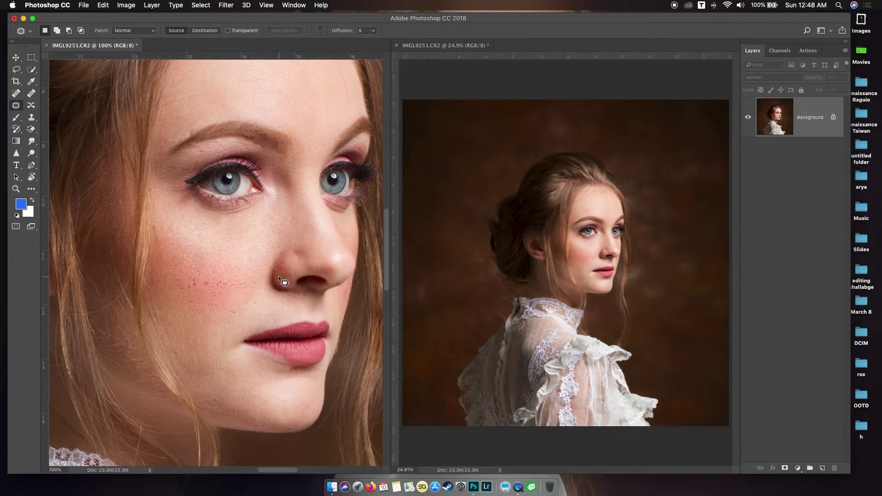
pyautogui.moveTo(199, 283)
pyautogui.mouseDown()
pyautogui.moveTo(188, 250)
pyautogui.moveTo(184, 291)
pyautogui.moveTo(187, 250)
pyautogui.mouseUp()
pyautogui.moveTo(225, 283); pyautogui.dragTo(181, 257)
pyautogui.hotkey('ctrl', 'd')
pyautogui.moveTo(227, 285)
pyautogui.mouseDown()
pyautogui.moveTo(213, 294)
pyautogui.moveTo(220, 266)
pyautogui.moveTo(186, 242)
pyautogui.moveTo(199, 248)
pyautogui.moveTo(193, 240)
pyautogui.mouseUp()
pyautogui.hotkey('ctrl', 'd')
pyautogui.hotkey('ctrl', 'd')
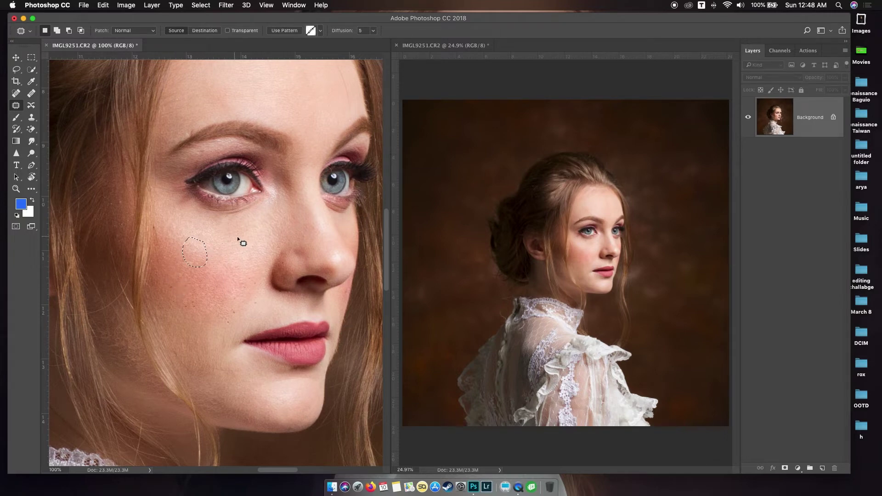
# Step: Patch the blotches on the cheek and a small one beside the nose
pyautogui.hotkey('ctrl', 'd')
pyautogui.moveTo(250, 229); pyautogui.dragTo(254, 254)
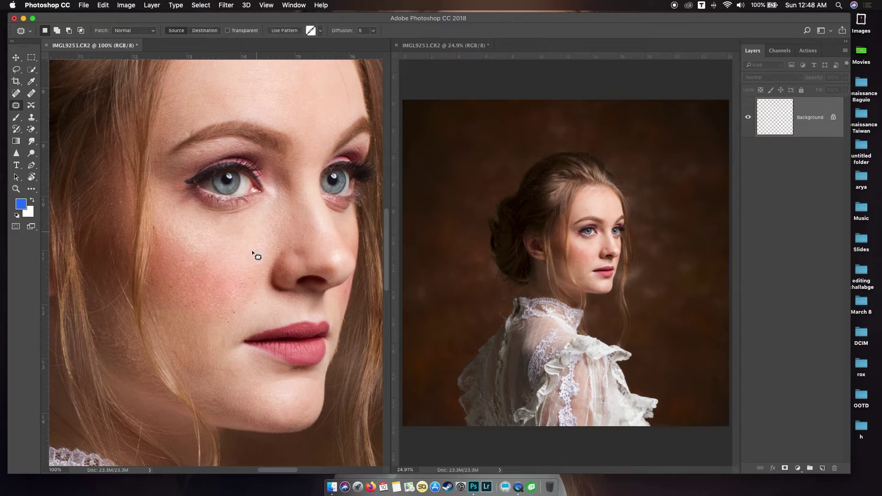
pyautogui.moveTo(237, 311)
pyautogui.mouseDown()
pyautogui.moveTo(236, 298)
pyautogui.moveTo(193, 307)
pyautogui.mouseUp()
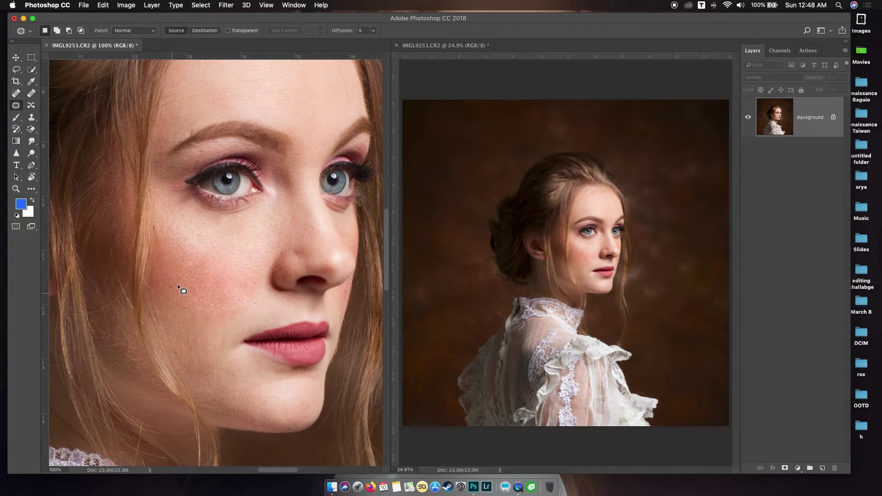
pyautogui.moveTo(236, 302)
pyautogui.mouseDown()
pyautogui.moveTo(249, 289)
pyautogui.moveTo(249, 255)
pyautogui.mouseUp()
pyautogui.click(249, 278)
pyautogui.moveTo(281, 244); pyautogui.dragTo(282, 243)
pyautogui.moveTo(283, 244)
pyautogui.mouseDown()
pyautogui.moveTo(289, 236)
pyautogui.moveTo(277, 290)
pyautogui.mouseUp()
pyautogui.click(281, 248)
pyautogui.click(281, 256)
# Step: Outline another cheek blotch and patch a spot on the forehead
pyautogui.moveTo(187, 307); pyautogui.dragTo(192, 292)
pyautogui.press('super+minus')
pyautogui.press('super+equal')
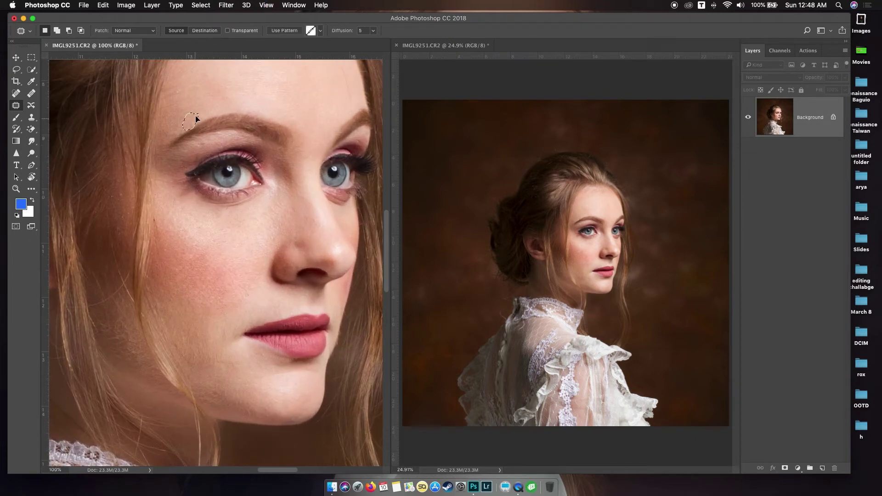
pyautogui.scroll(2, 251, 221)
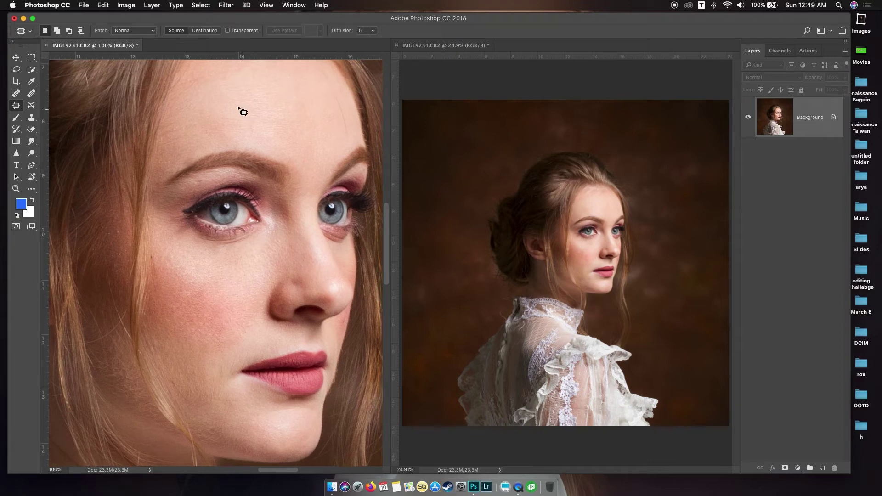
pyautogui.moveTo(255, 134)
pyautogui.mouseDown()
pyautogui.moveTo(243, 140)
pyautogui.moveTo(299, 145)
pyautogui.mouseUp()
# Step: Brighten the left eye's iris with the Dodge tool at Midtones, 10% exposure
pyautogui.press('super+d')
pyautogui.press('o')
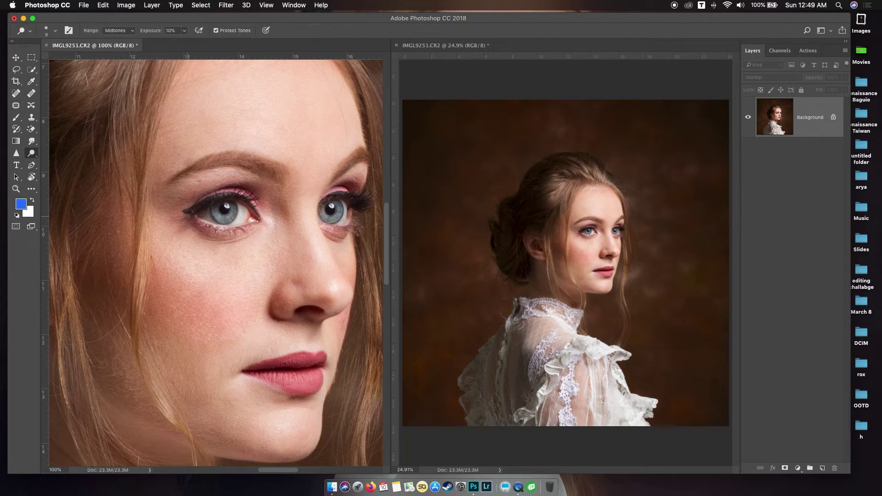
pyautogui.press(']')
pyautogui.press(']')
pyautogui.press(']')
pyautogui.press(']')
pyautogui.press(']')
pyautogui.press('[')
pyautogui.press('[')
pyautogui.press('[')
pyautogui.press('[')
pyautogui.press('[')
pyautogui.press(']')
pyautogui.moveTo(219, 214); pyautogui.dragTo(226, 219)
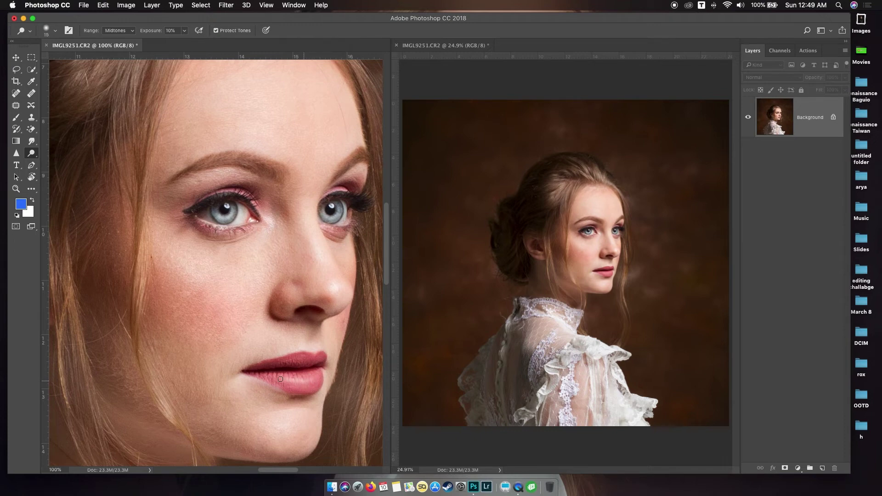
pyautogui.press(']')
pyautogui.press('[')
pyautogui.press('[')
pyautogui.press('[')
pyautogui.press('[')
# Step: Dodge hair highlights along the hairline, at the crown and beside the cheek
pyautogui.press('super+minus')
pyautogui.moveTo(252, 343); pyautogui.dragTo(274, 360)
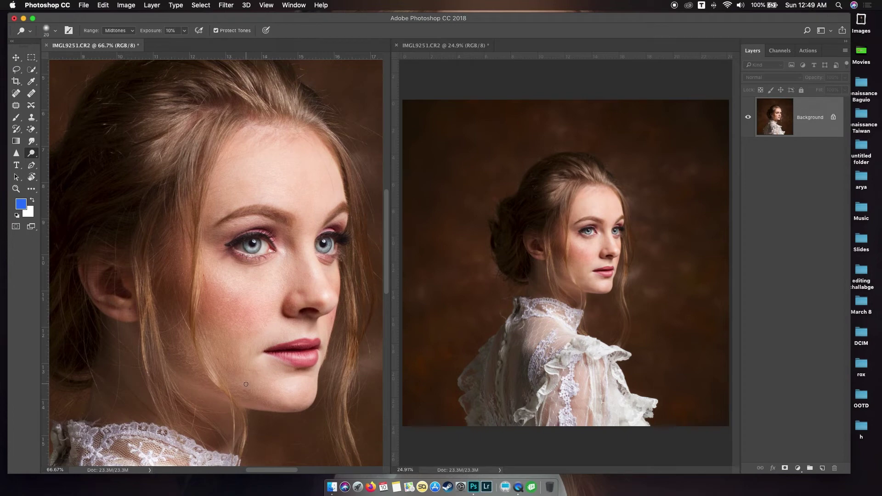
pyautogui.press(']')
pyautogui.press(']')
pyautogui.press(']')
pyautogui.press('[')
pyautogui.press(']')
pyautogui.press(']')
pyautogui.press(']')
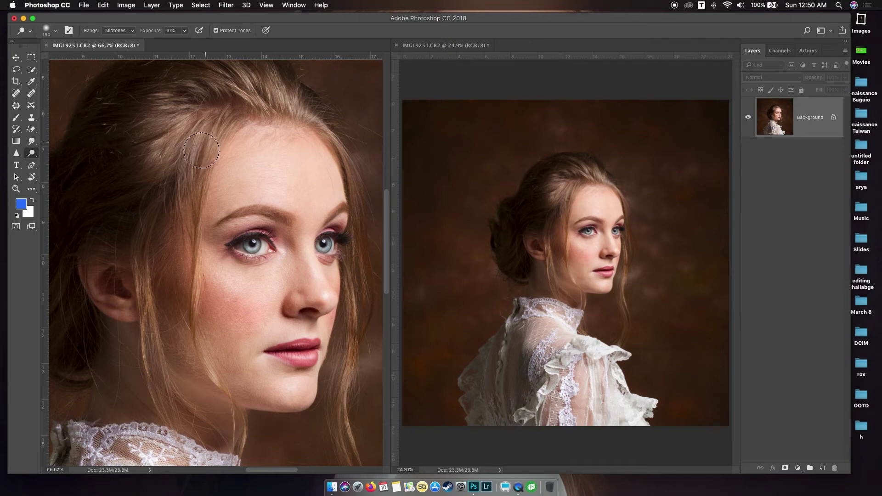
pyautogui.press('[')
pyautogui.press('[')
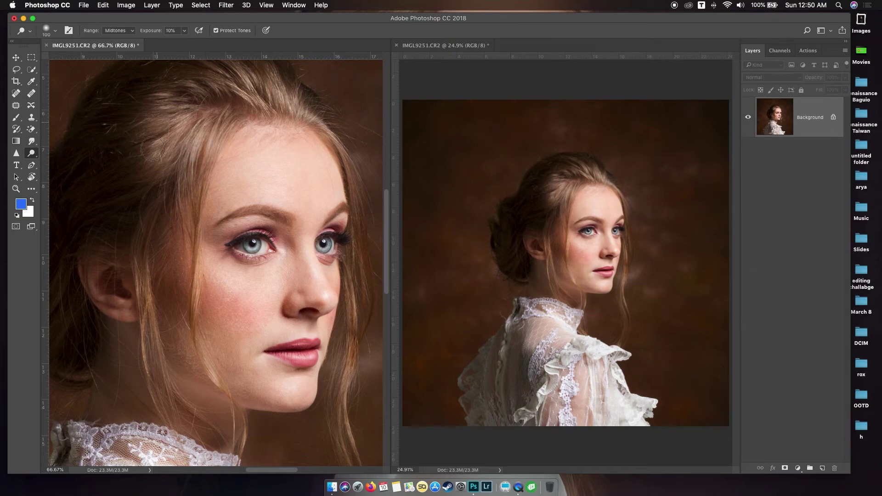
pyautogui.moveTo(152, 149); pyautogui.dragTo(156, 105)
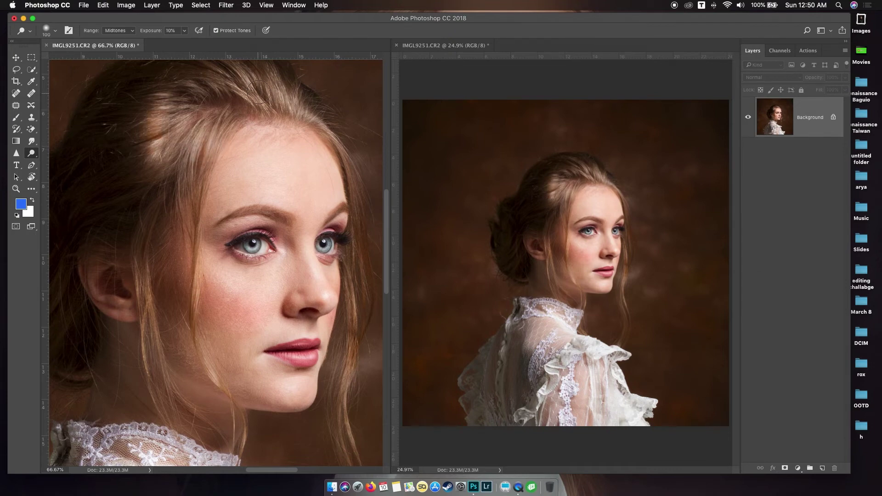
pyautogui.moveTo(251, 77); pyautogui.dragTo(256, 107)
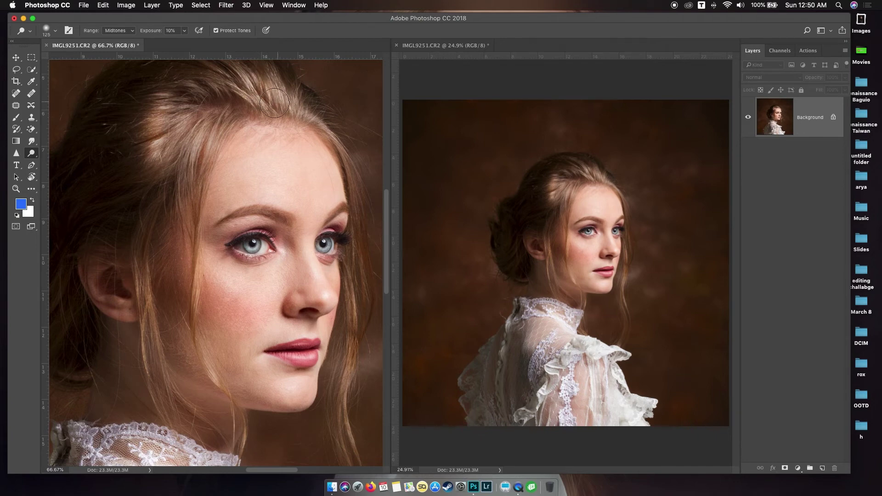
pyautogui.press('[')
pyautogui.press('[')
pyautogui.press('[')
pyautogui.moveTo(358, 279); pyautogui.dragTo(344, 382)
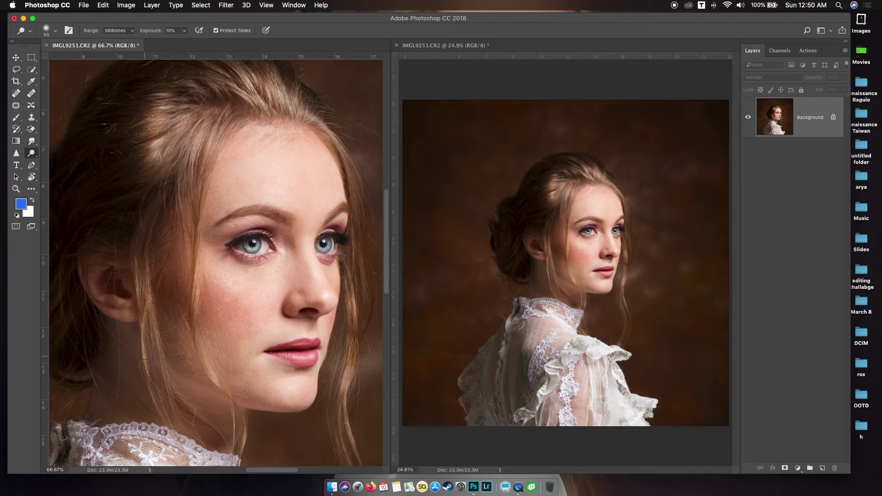
pyautogui.press('[')
pyautogui.press('[')
# Step: Darken along the nose and under the lips with the Burn tool at 10% exposure
pyautogui.rightClick(32, 153)
pyautogui.click(51, 162)
pyautogui.press(']')
pyautogui.press(']')
pyautogui.press(']')
pyautogui.press('1')
pyautogui.press(']')
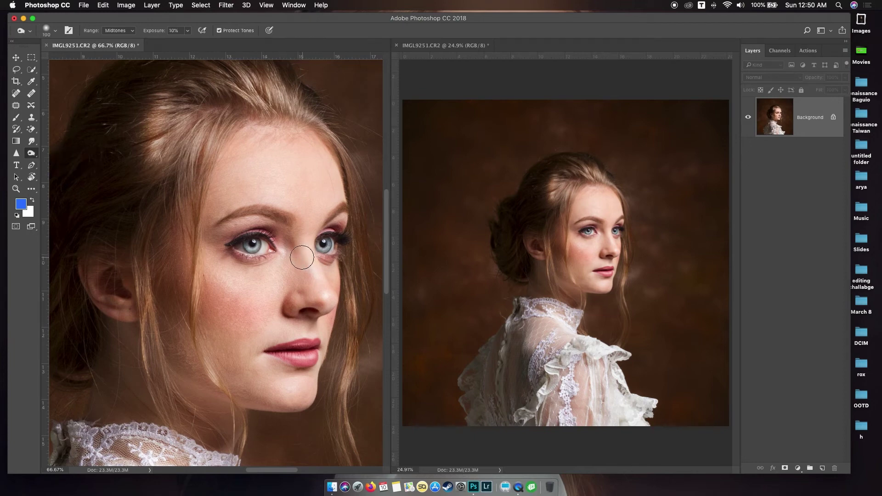
pyautogui.moveTo(300, 258)
pyautogui.mouseDown()
pyautogui.moveTo(281, 303)
pyautogui.moveTo(304, 326)
pyautogui.mouseUp()
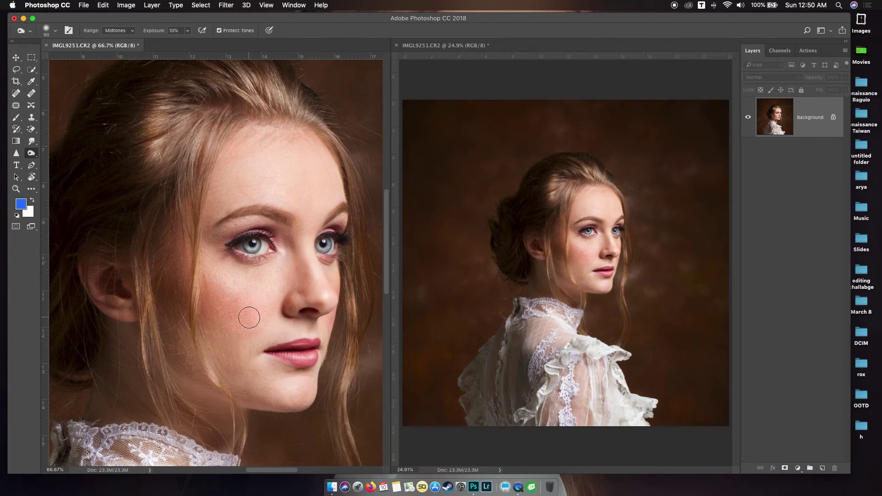
pyautogui.press('[')
pyautogui.press('[')
pyautogui.press('[')
pyautogui.moveTo(288, 370); pyautogui.dragTo(279, 375)
# Step: Burn the shadow down the cheek toward the jaw
pyautogui.press(']')
pyautogui.press(']')
pyautogui.press(']')
pyautogui.moveTo(217, 305)
pyautogui.mouseDown()
pyautogui.moveTo(239, 347)
pyautogui.moveTo(254, 345)
pyautogui.moveTo(239, 374)
pyautogui.moveTo(230, 321)
pyautogui.moveTo(212, 373)
pyautogui.moveTo(248, 395)
pyautogui.moveTo(216, 387)
pyautogui.mouseUp()
pyautogui.press('[')
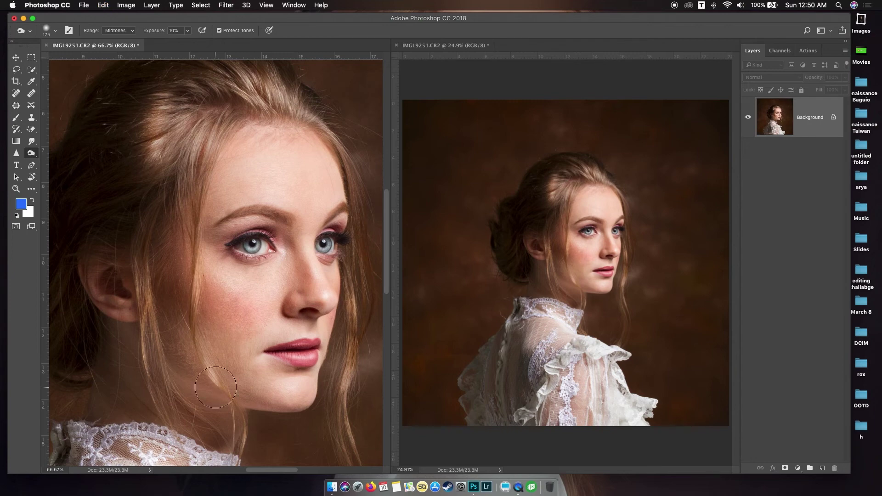
pyautogui.press('v')
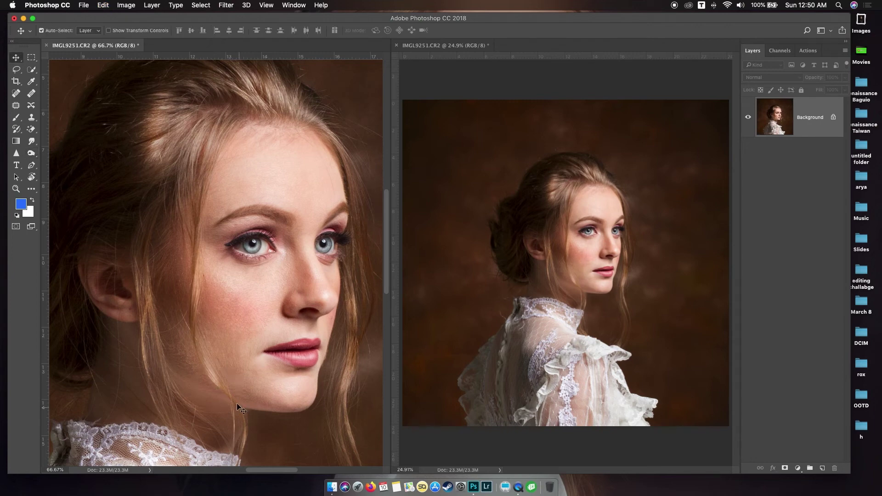
pyautogui.moveTo(310, 318); pyautogui.dragTo(298, 317)
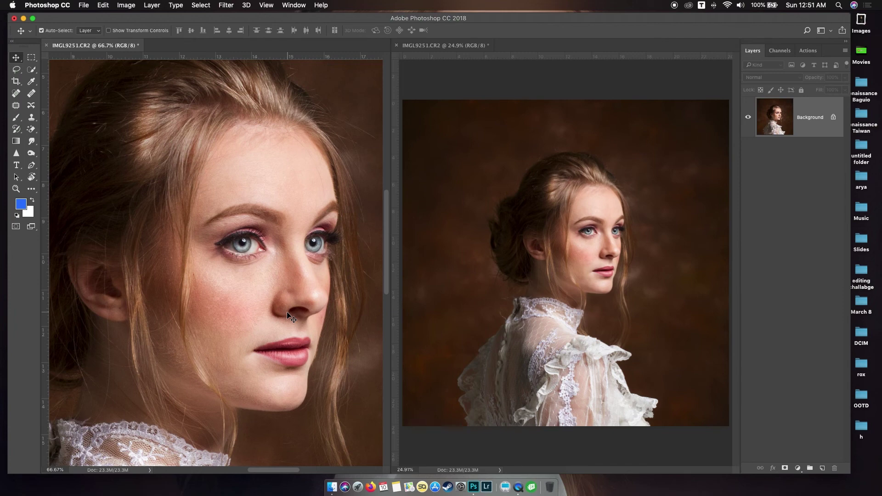
# Step: Add a Curves adjustment layer with its midpoint pulled down to darken the portrait's midtones
pyautogui.click(797, 467)
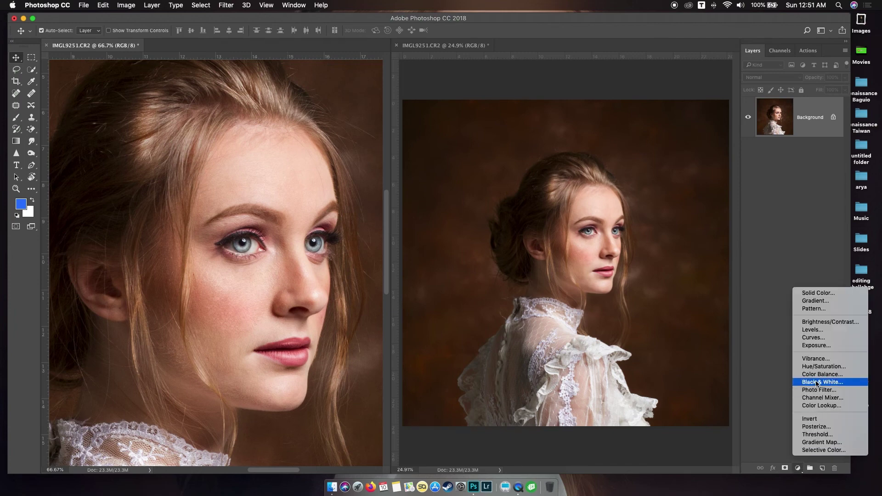
pyautogui.click(826, 341)
pyautogui.moveTo(700, 133); pyautogui.dragTo(825, 208)
pyautogui.moveTo(825, 286); pyautogui.dragTo(825, 292)
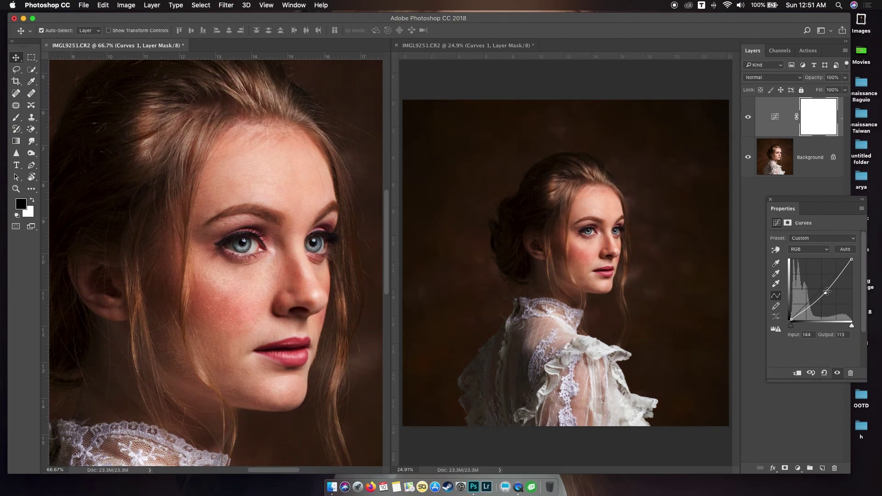
pyautogui.click(771, 201)
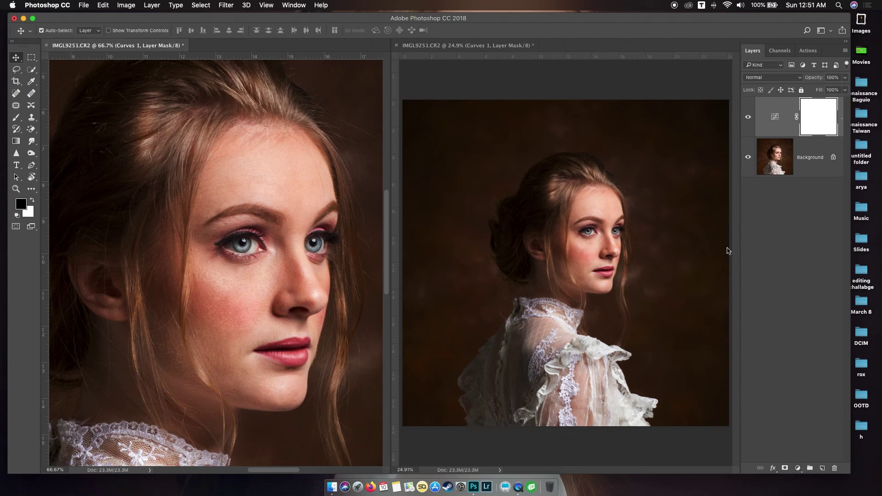
# Step: Paint the face out of the Curves mask with a large black brush
pyautogui.press('b')
pyautogui.press(']')
pyautogui.press(']')
pyautogui.press(']')
pyautogui.press(']')
pyautogui.press(']')
pyautogui.press(']')
pyautogui.press(']')
pyautogui.press(']')
pyautogui.press(']')
pyautogui.press(']')
pyautogui.press(']')
pyautogui.press('[')
pyautogui.press('[')
pyautogui.press('[')
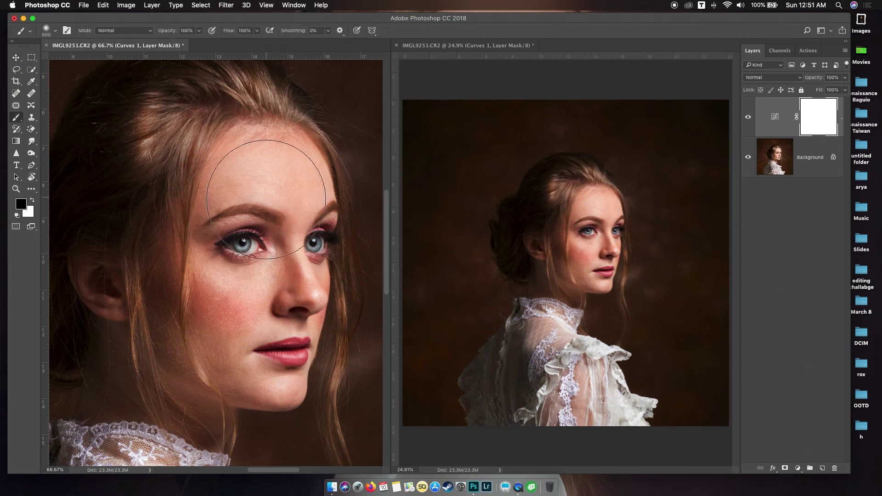
pyautogui.moveTo(257, 184); pyautogui.dragTo(248, 377)
pyautogui.moveTo(230, 239); pyautogui.dragTo(275, 306)
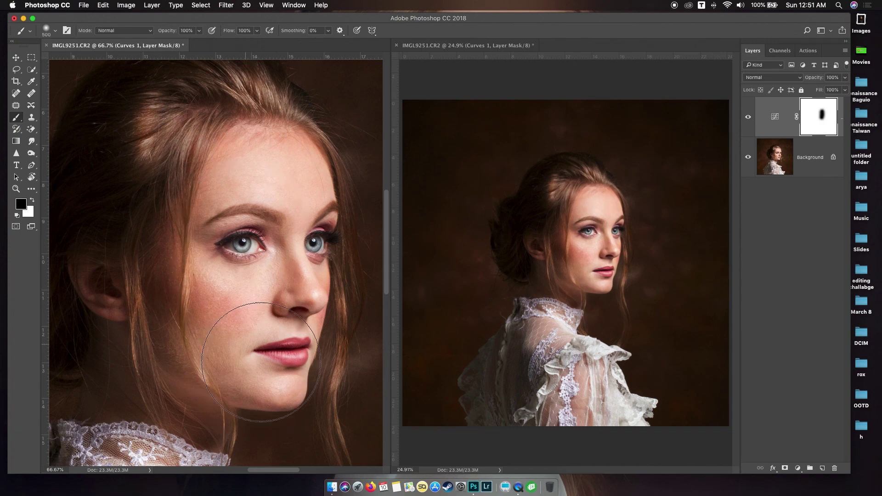
# Step: Zoom out and paint the darkening off the neck with a smaller brush
pyautogui.press('[')
pyautogui.press('[')
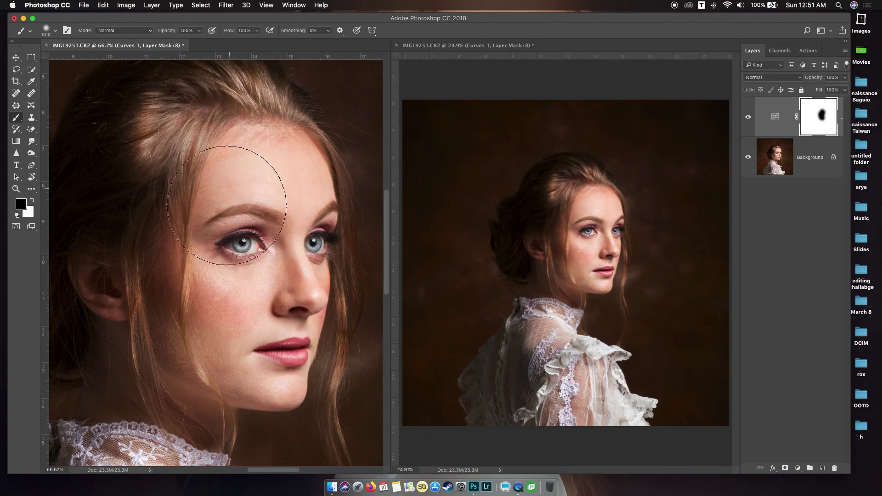
pyautogui.press('super+minus')
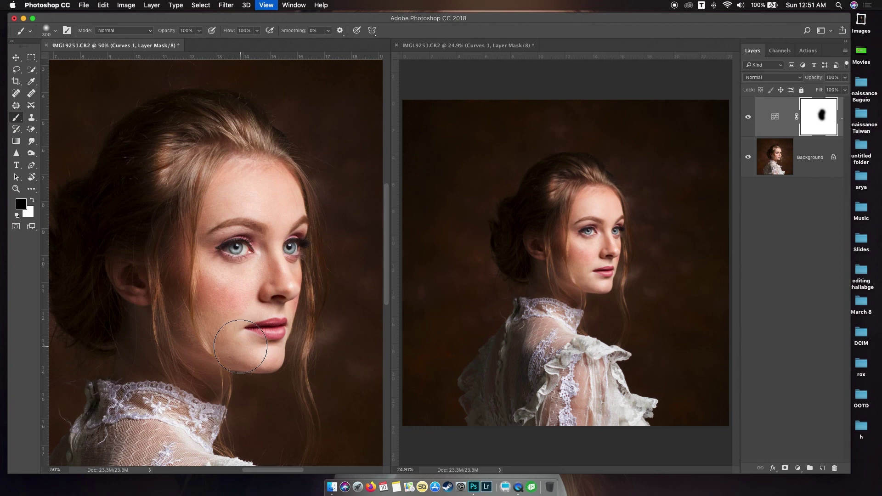
pyautogui.press('super+minus')
pyautogui.moveTo(202, 374)
pyautogui.mouseDown()
pyautogui.moveTo(229, 422)
pyautogui.moveTo(249, 263)
pyautogui.mouseUp()
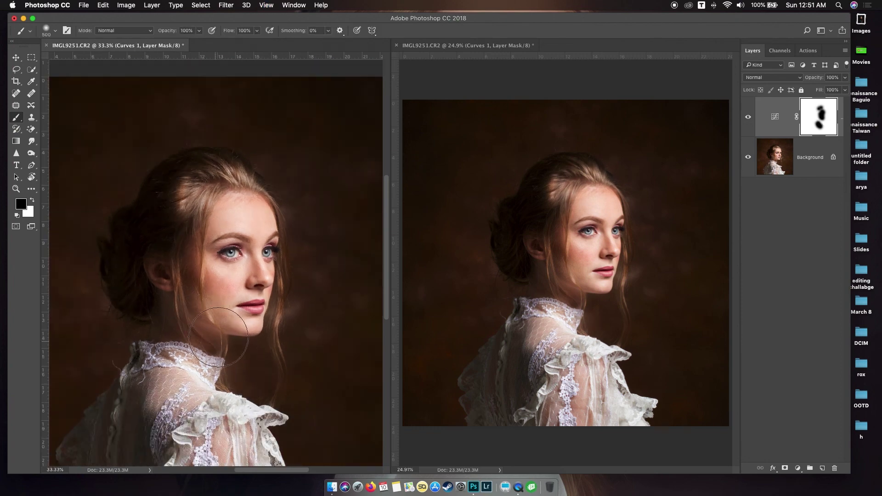
# Step: Zoom back in and pan around the face to check the masked areas
pyautogui.press('[')
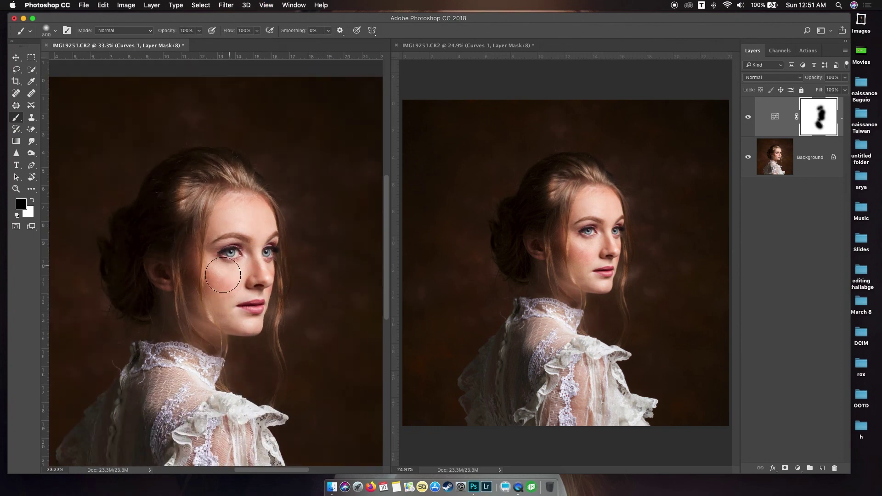
pyautogui.press('super+plus')
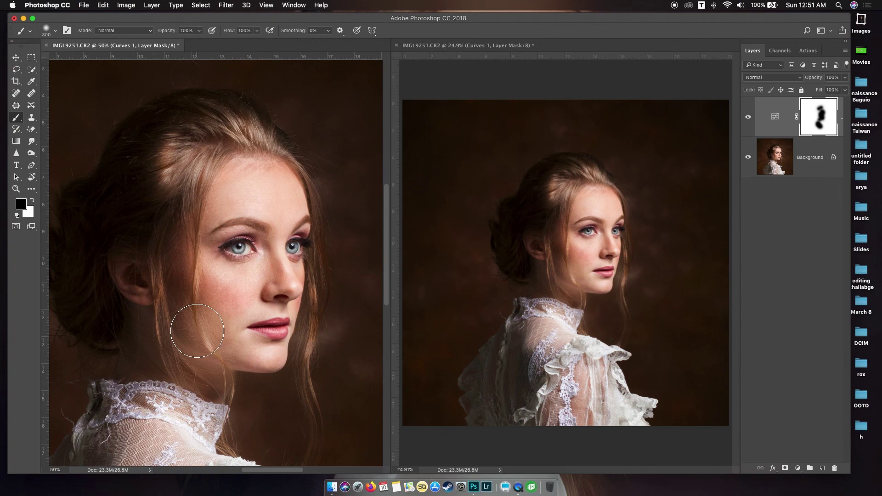
pyautogui.hscroll(10, 196, 330)
pyautogui.hscroll(5, 207, 325)
pyautogui.hscroll(-5, 236, 321)
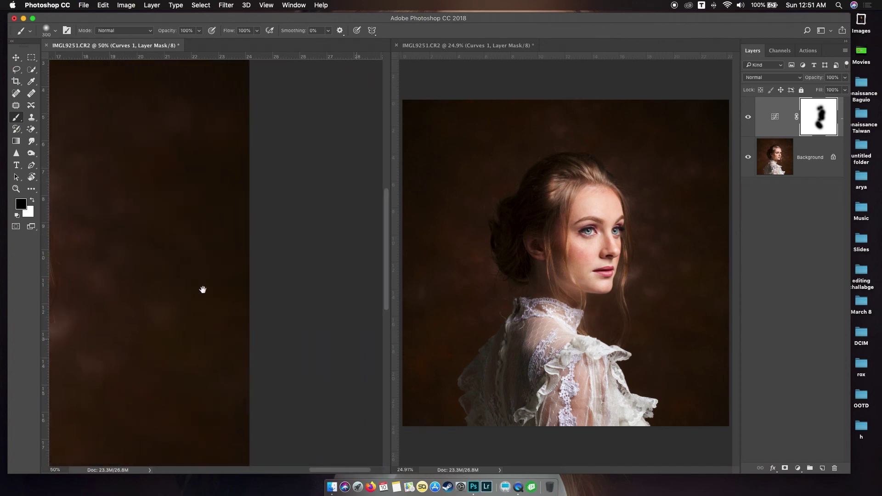
pyautogui.hscroll(-4, 243, 305)
pyautogui.hscroll(-8, 291, 297)
pyautogui.scroll(-6, 291, 267)
pyautogui.scroll(2, 231, 250)
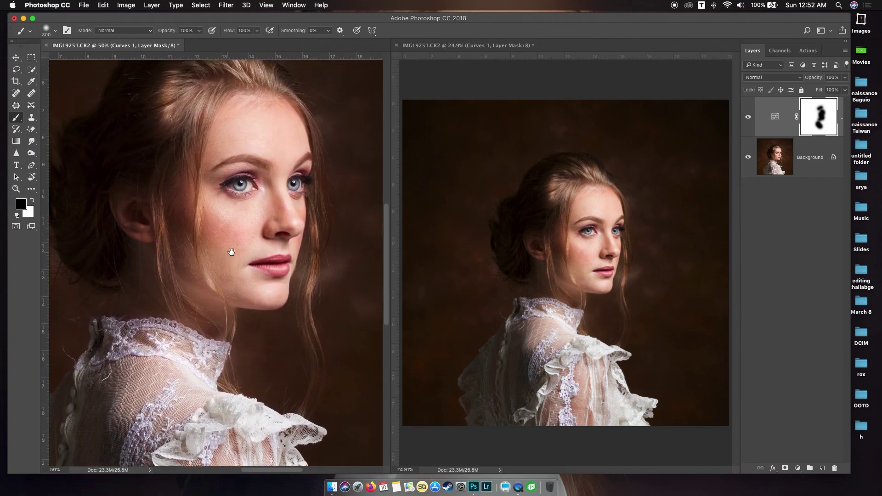
pyautogui.scroll(3, 231, 250)
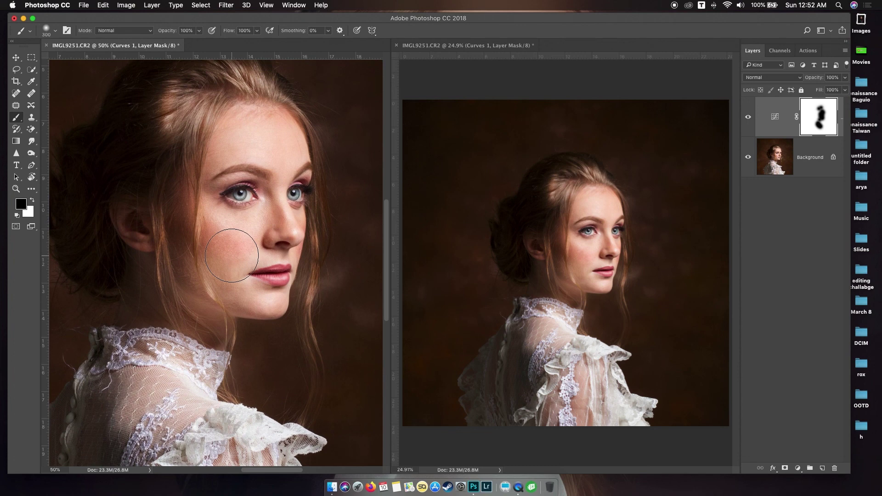